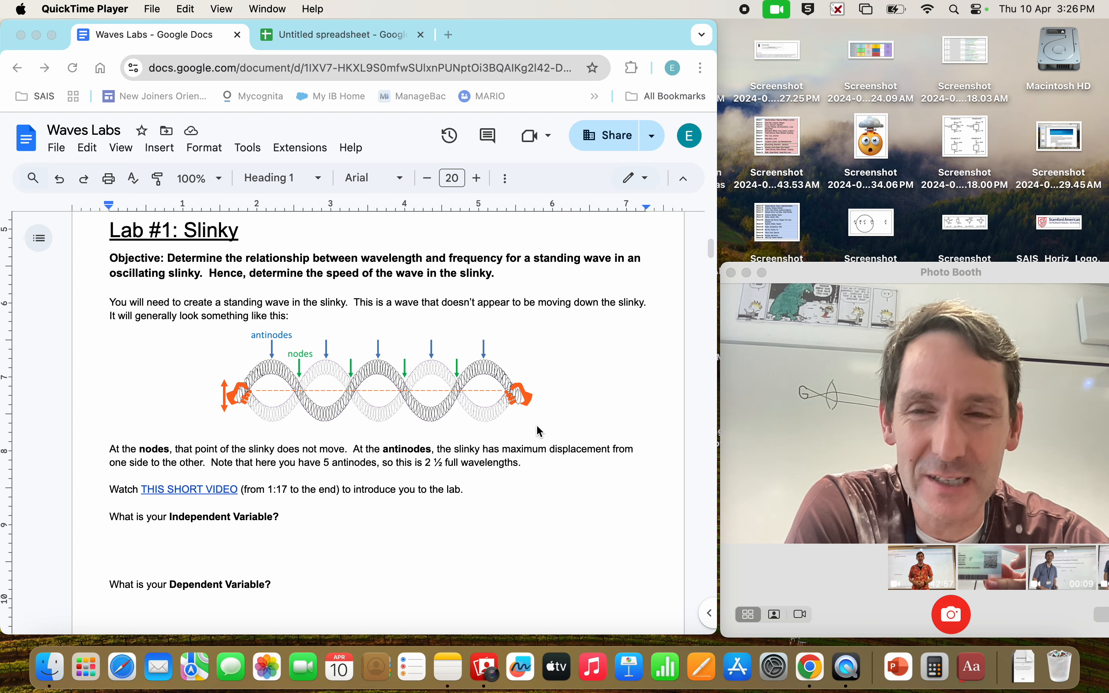
Review the Lab #1: Slinky instructions from the introduction through data gathering to the Graph your Data section
scroll(539, 431, "down", 3)
scroll(539, 431, "down", 15)
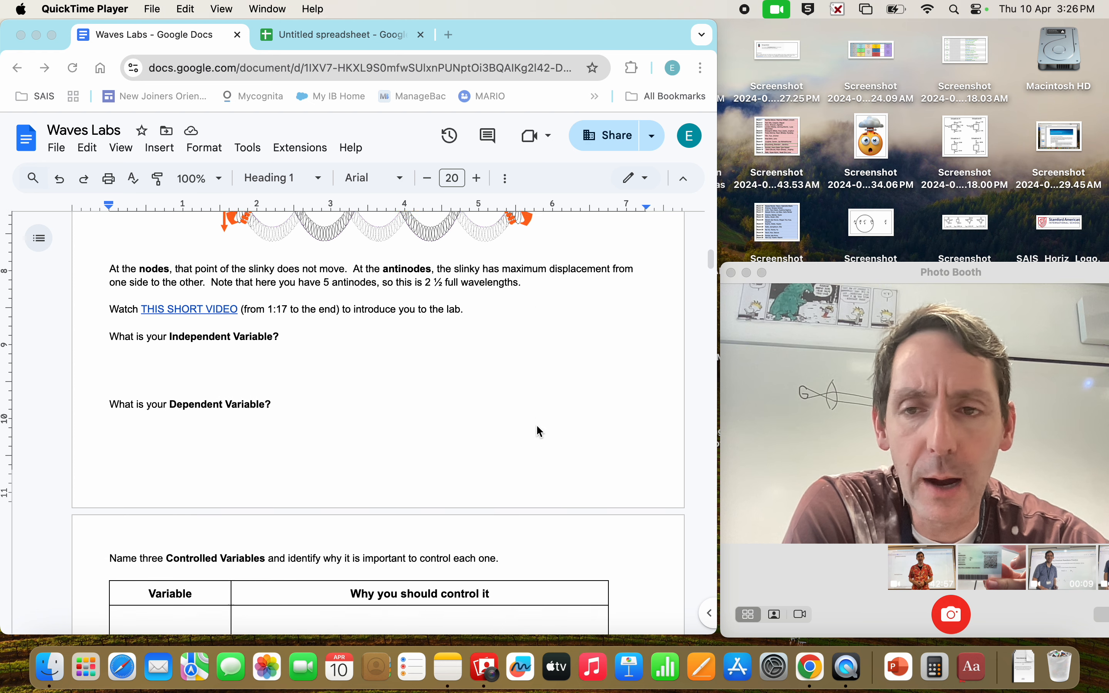
scroll(539, 431, "down", 8)
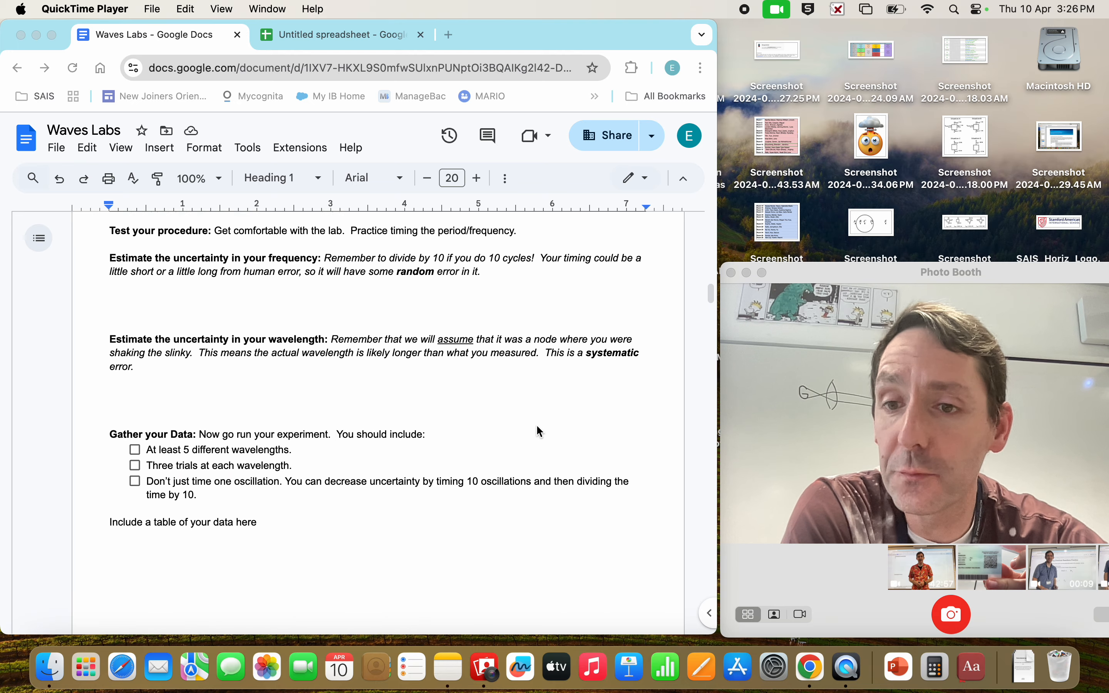
scroll(539, 431, "down", 2)
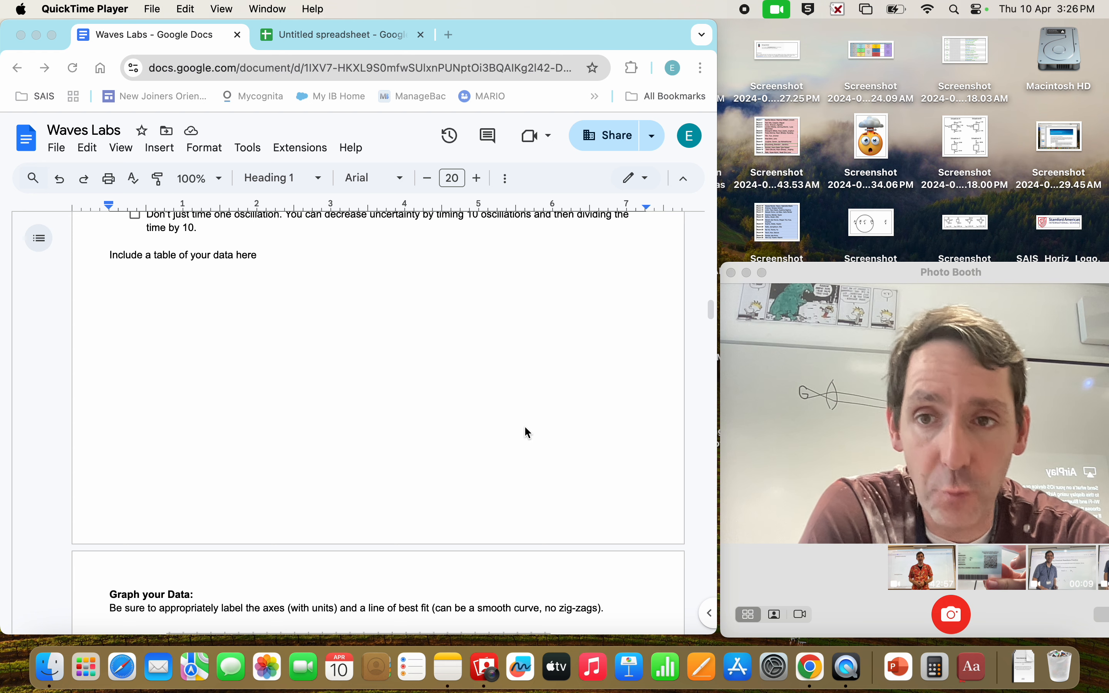
scroll(385, 407, "down", 8)
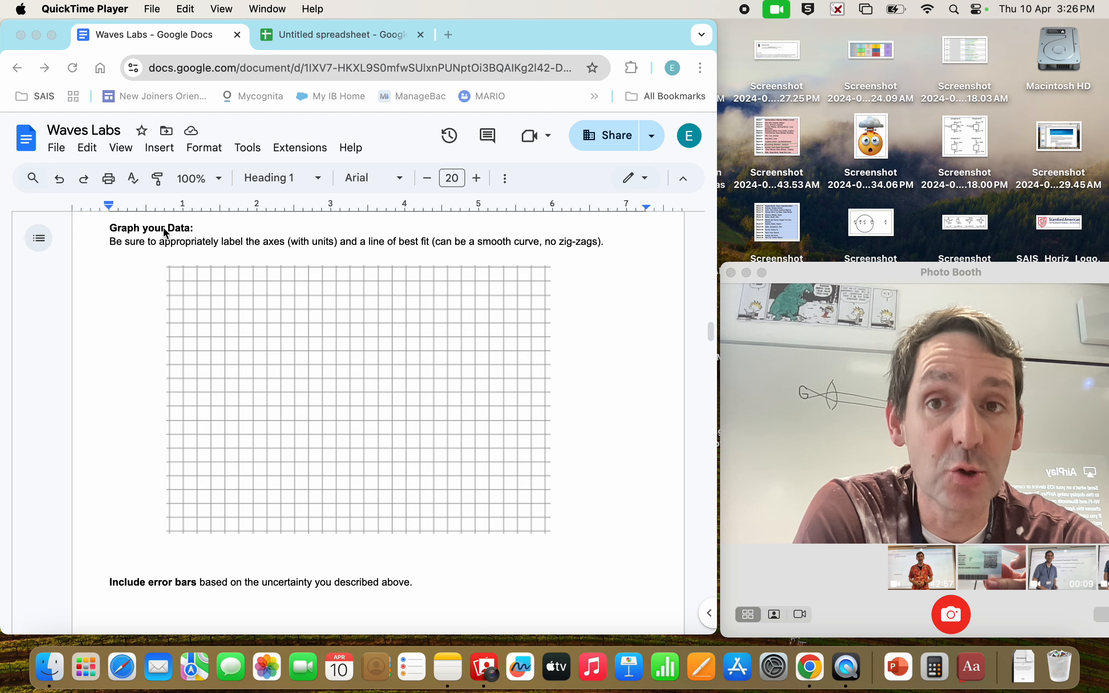
Switch to the lab data spreadsheet and examine the number-of-loops column
left_click(317, 41)
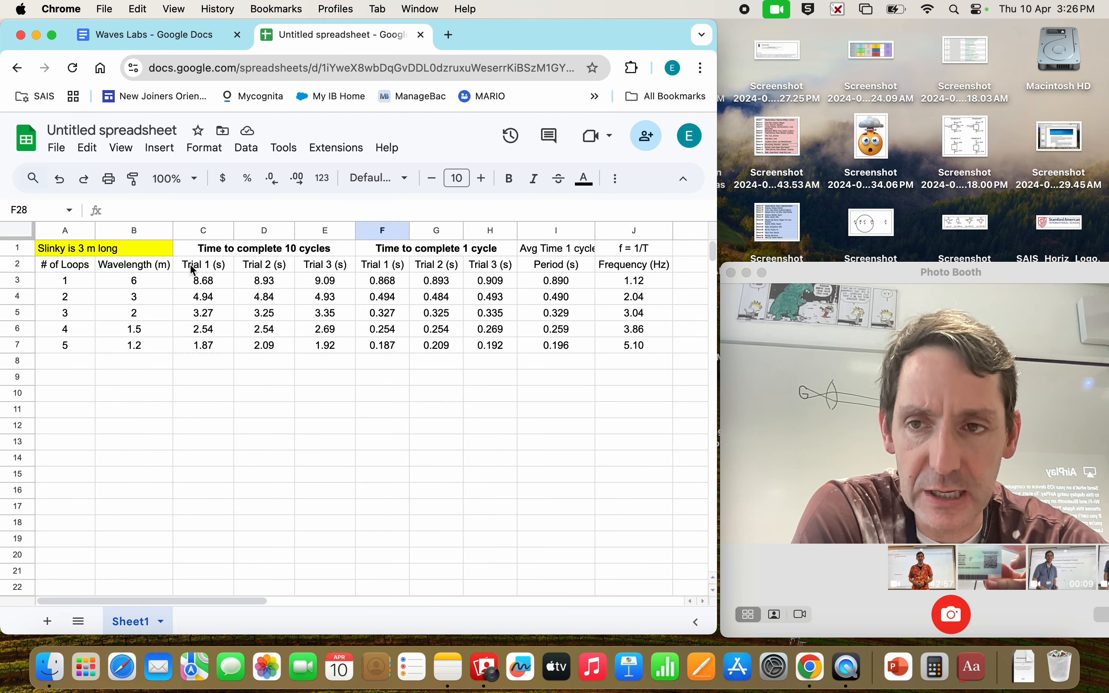
left_click(83, 283)
key("Down")
key("Down")
key("Down")
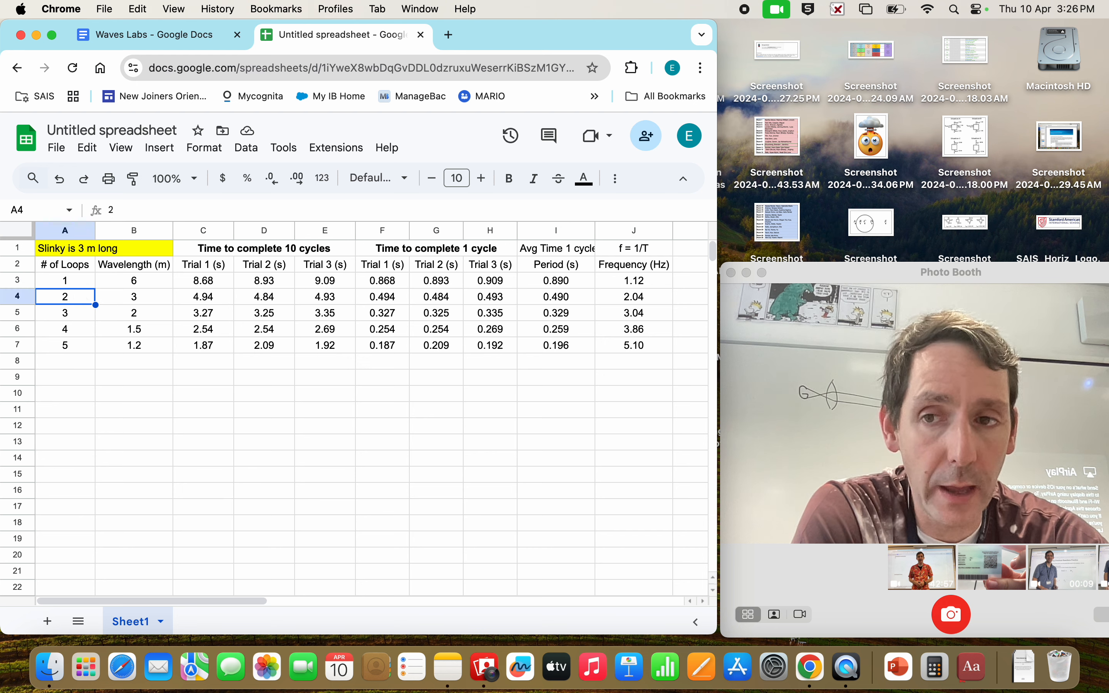
key("Up")
key("Up")
key("Up")
key("Up")
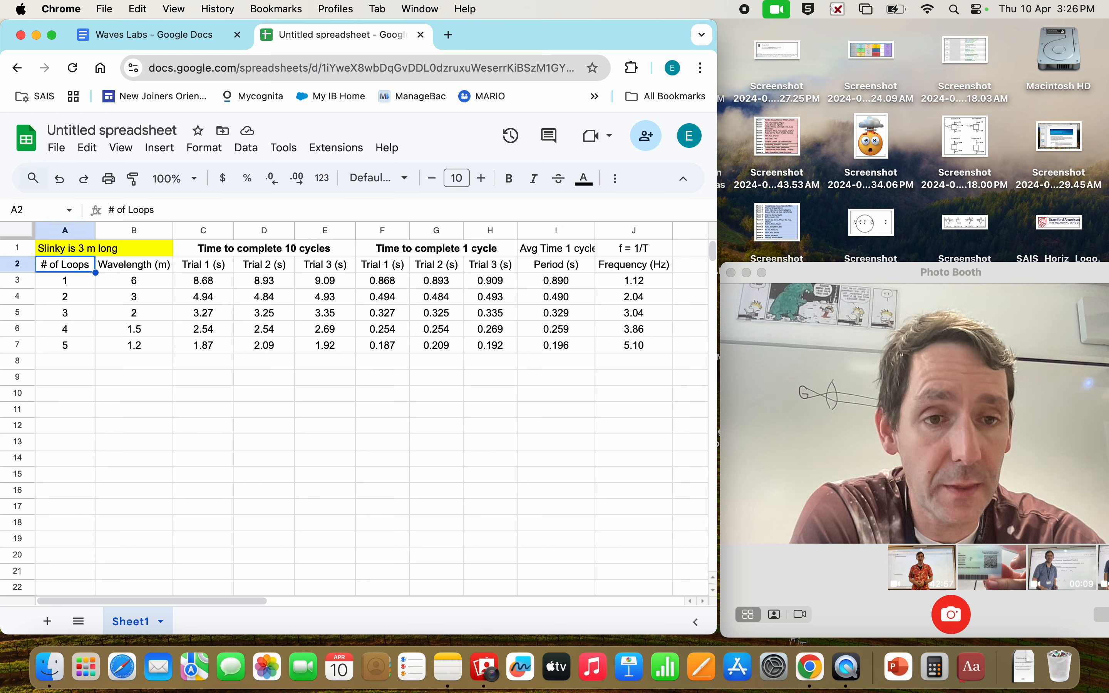
Examine how the wavelength values relate to the number of loops and the noted slinky length
key("Right")
key("Down")
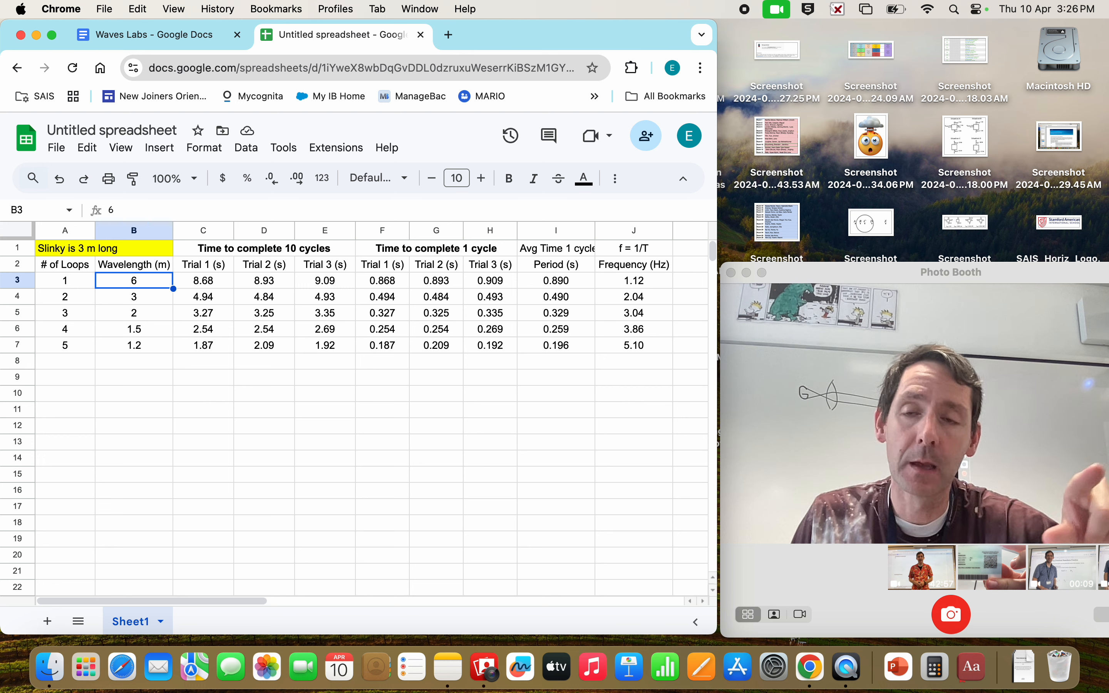
left_click(65, 297)
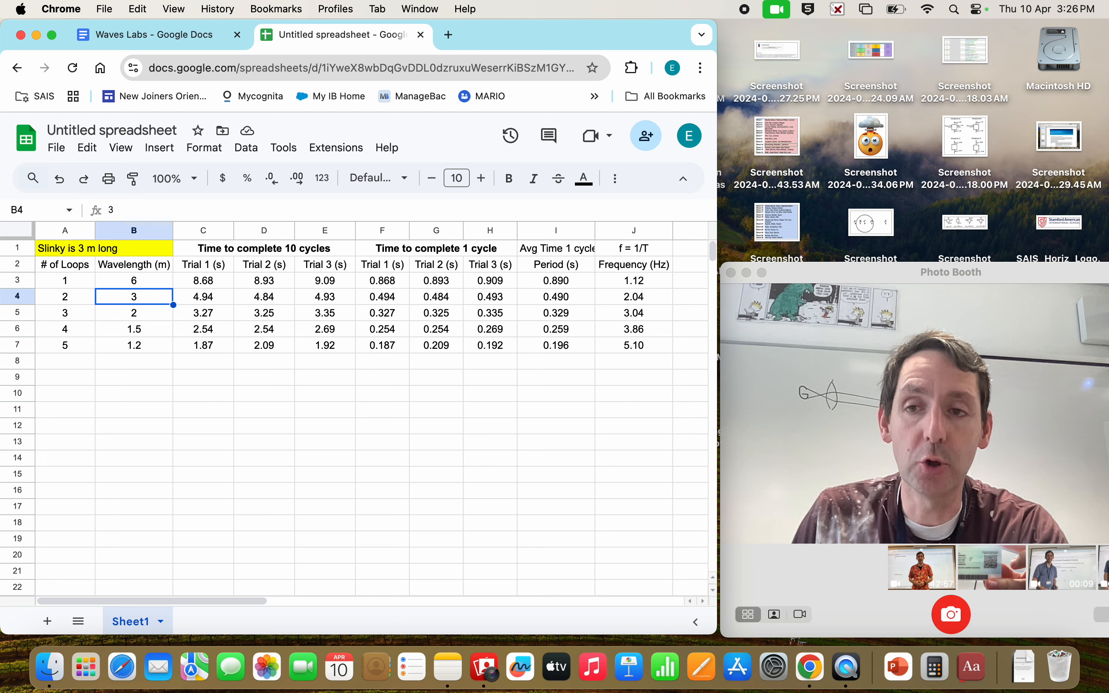
left_click(134, 297)
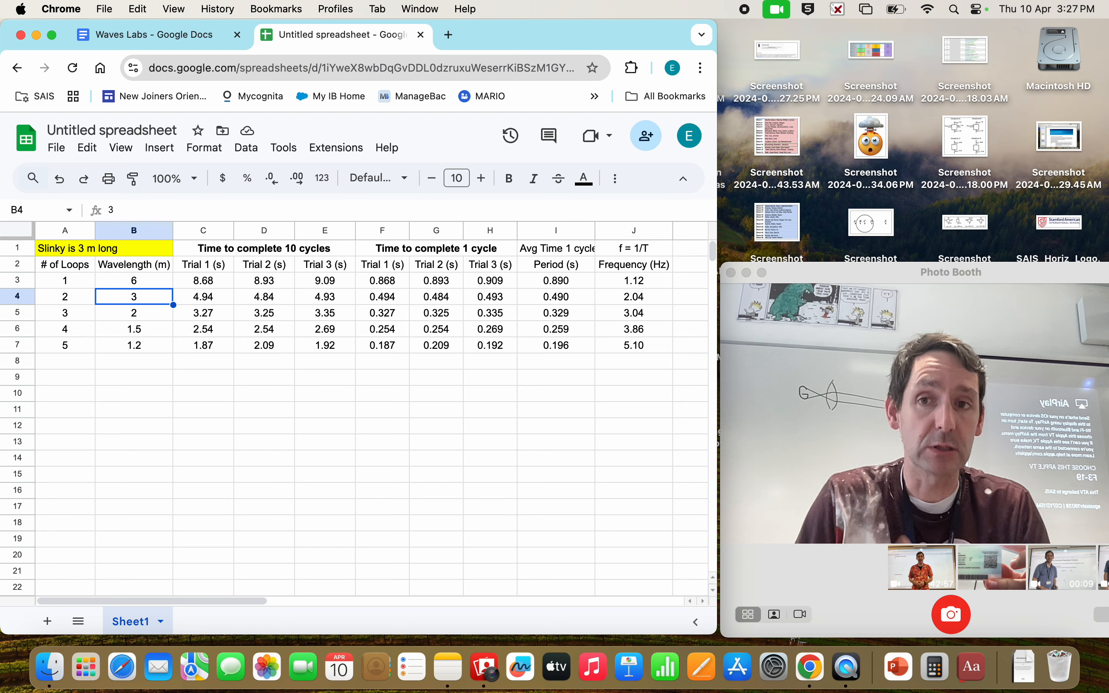
left_click(94, 248)
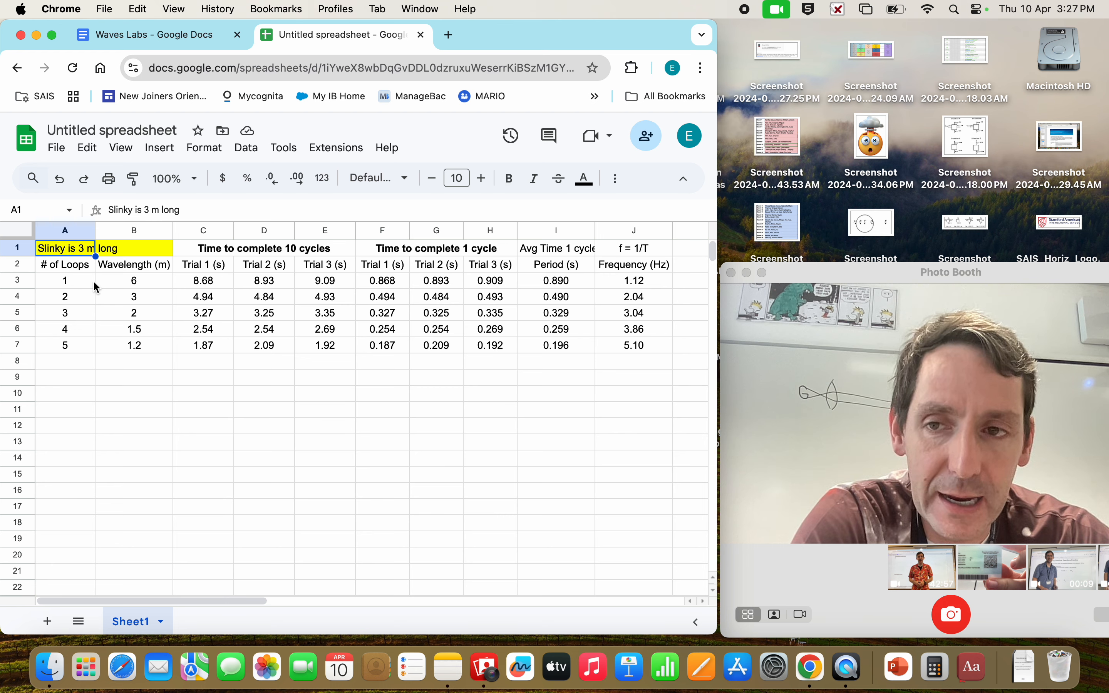
left_click_drag(82, 281, 87, 348)
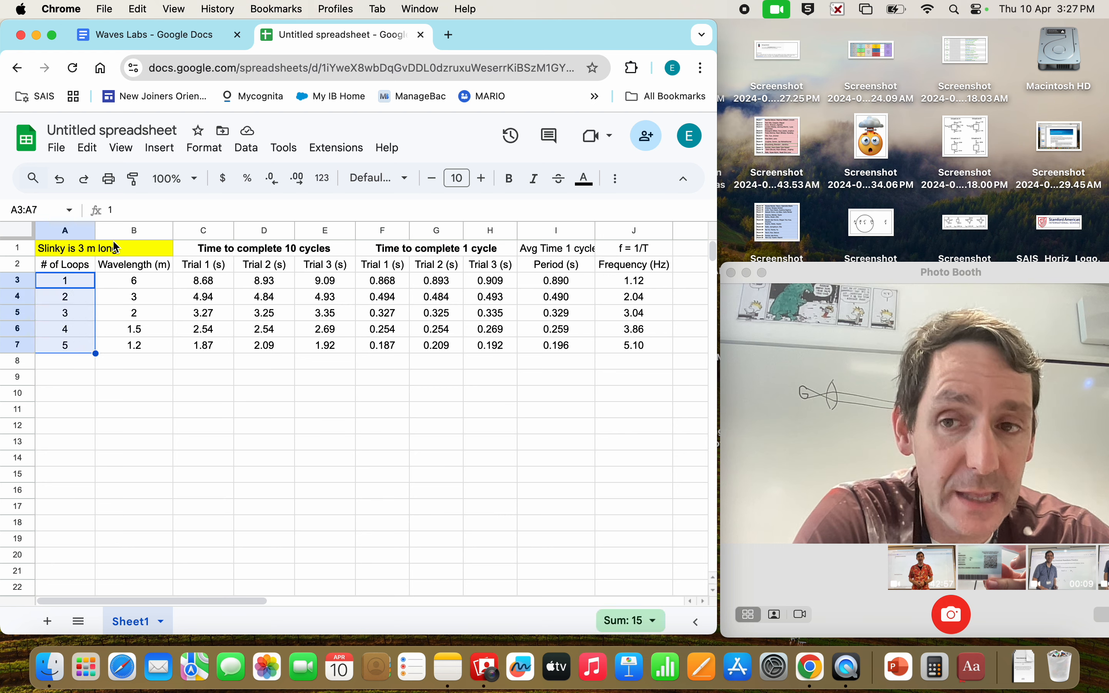
left_click(115, 249)
left_click_drag(142, 284, 144, 345)
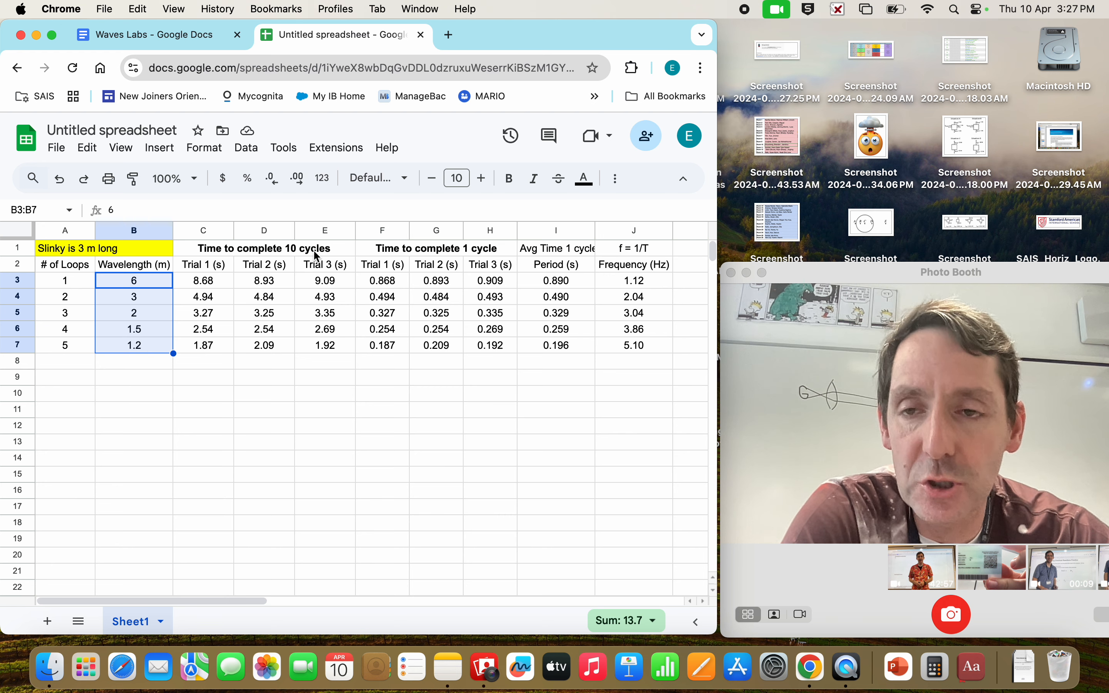
Compare the three-trial times for 10 cycles with the corresponding times for 1 cycle
left_click(208, 283)
left_click_drag(207, 283, 330, 353)
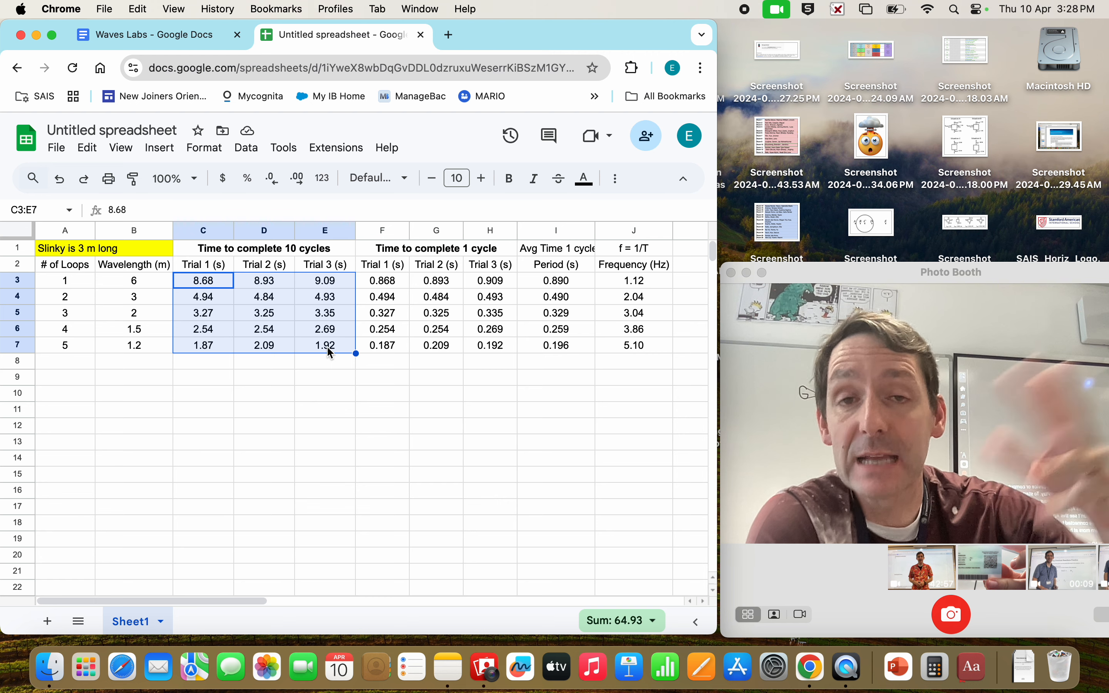
left_click(385, 283)
left_click(390, 253)
left_click_drag(390, 254, 420, 348)
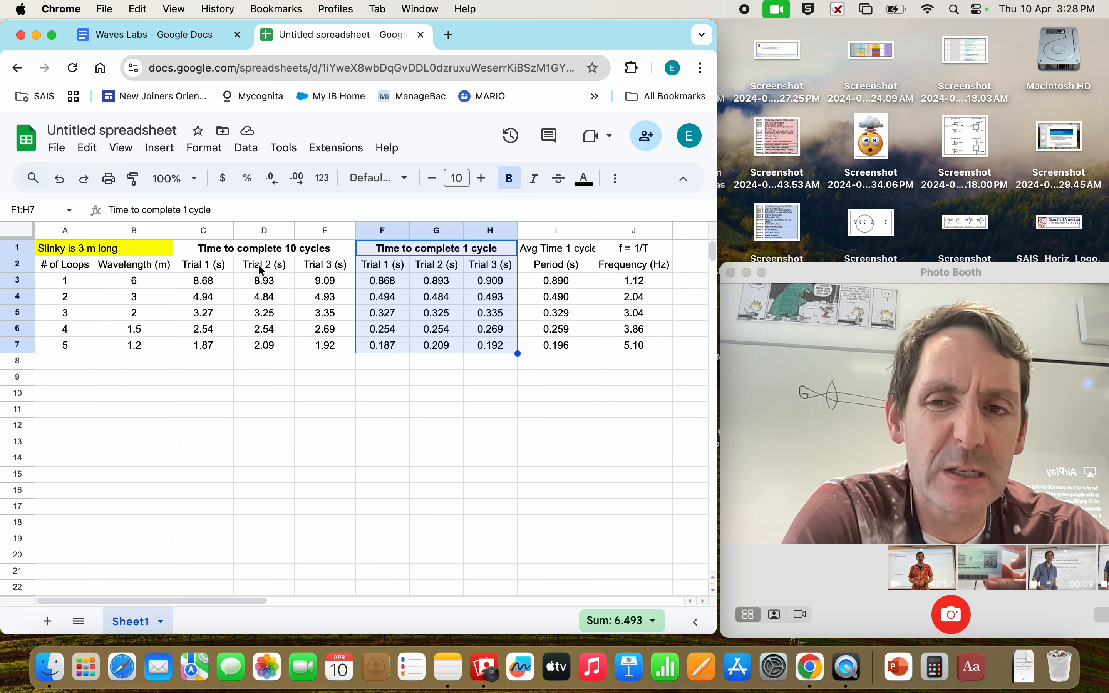
Trace the one-loop row from its 10-cycle times through the 1-cycle times to the average period and frequency formulas
left_click_drag(209, 282, 305, 280)
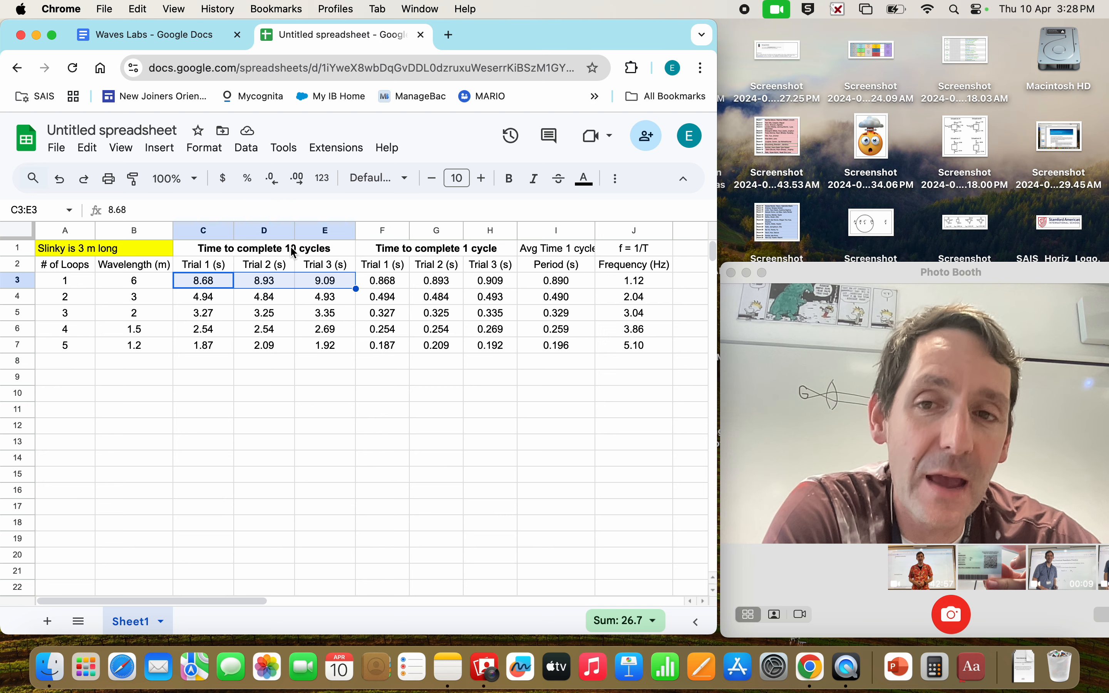
left_click(380, 284)
left_click_drag(381, 284, 470, 277)
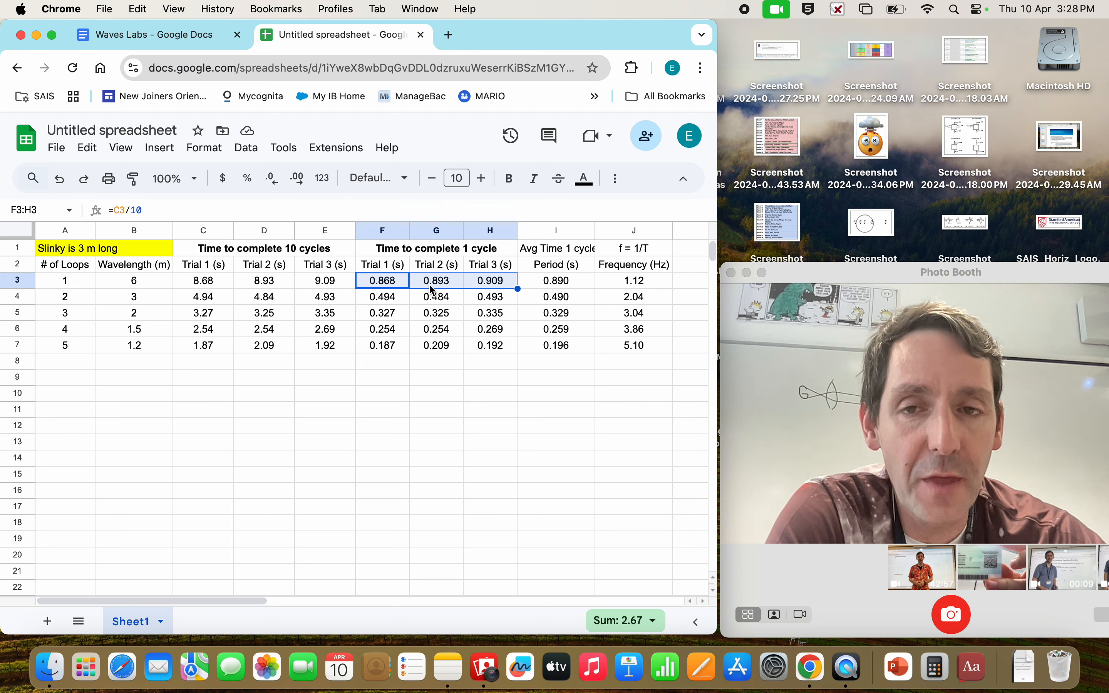
left_click(562, 286)
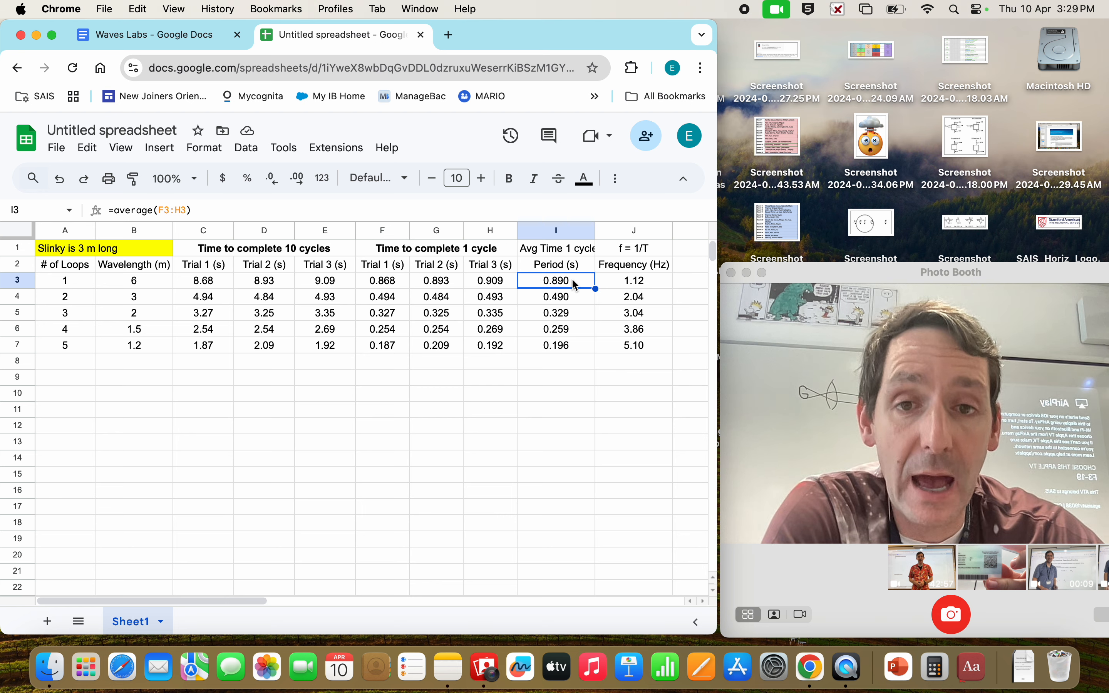
key("Right")
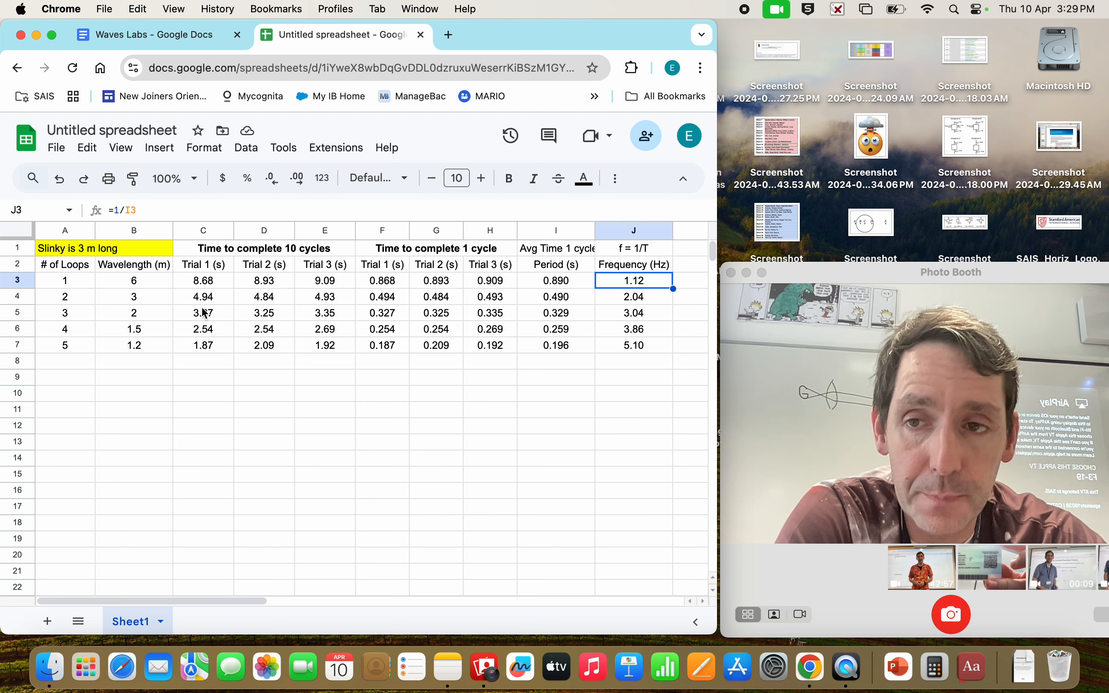
Copy the wavelength column with its header, B2:B7, to the empty area starting at B12
left_click(140, 268)
left_click_drag(142, 282, 137, 345)
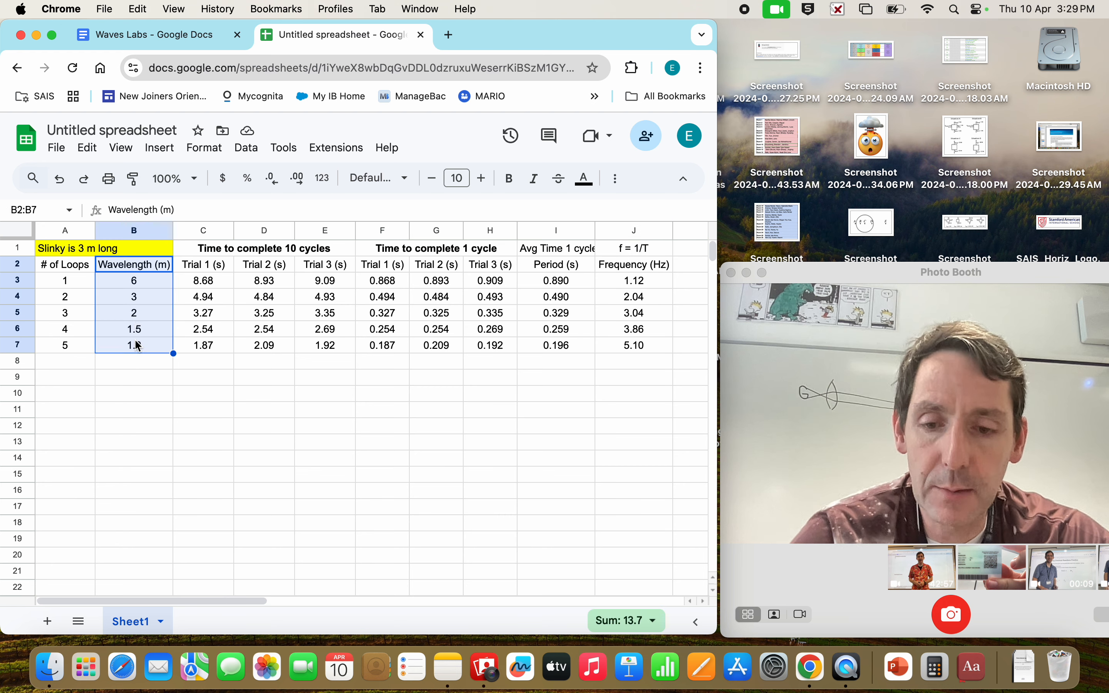
key("super+c")
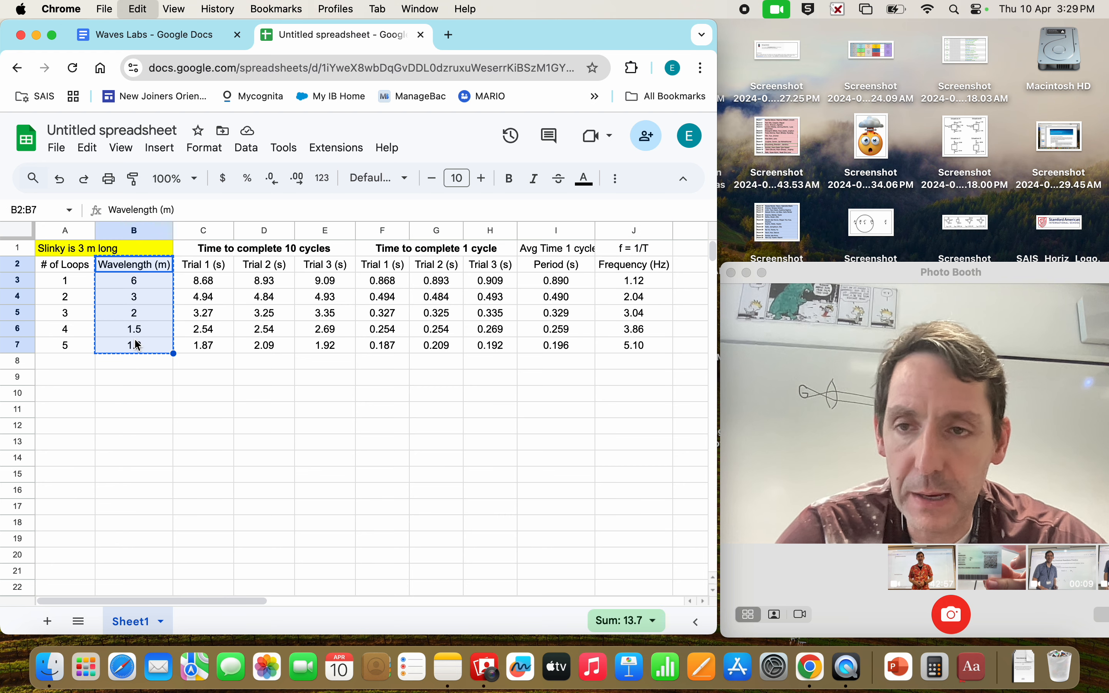
left_click(122, 426)
key("super+v")
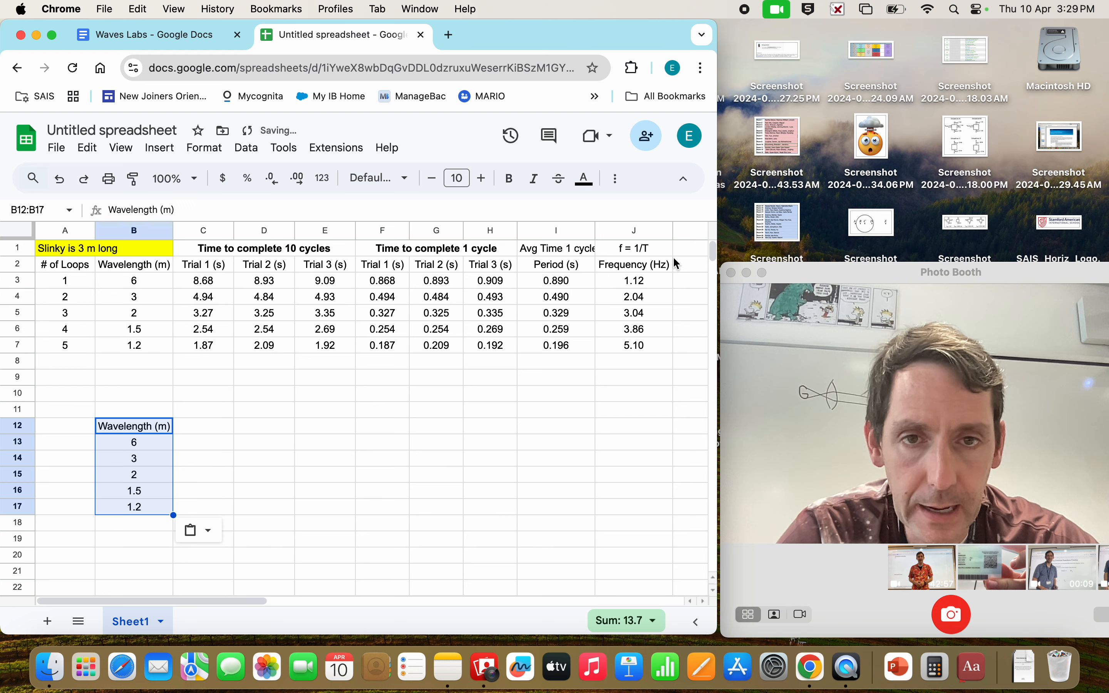
Copy the frequency column with its header, J2:J7, and paste it as values only starting at C12
left_click_drag(655, 270, 654, 345)
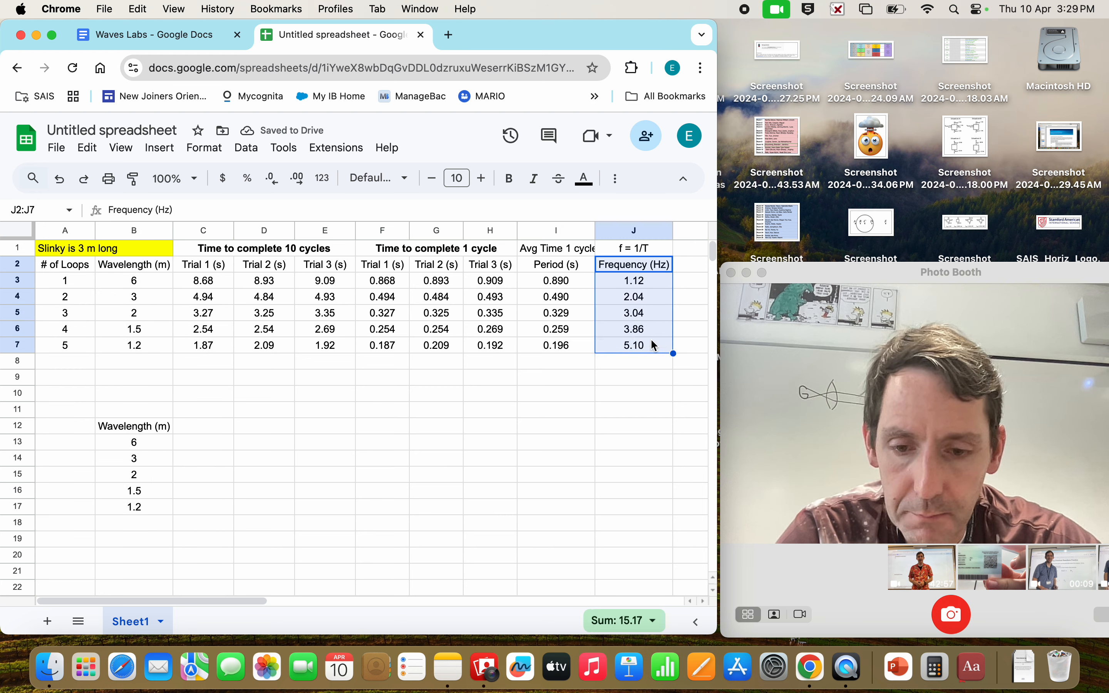
key("super+c")
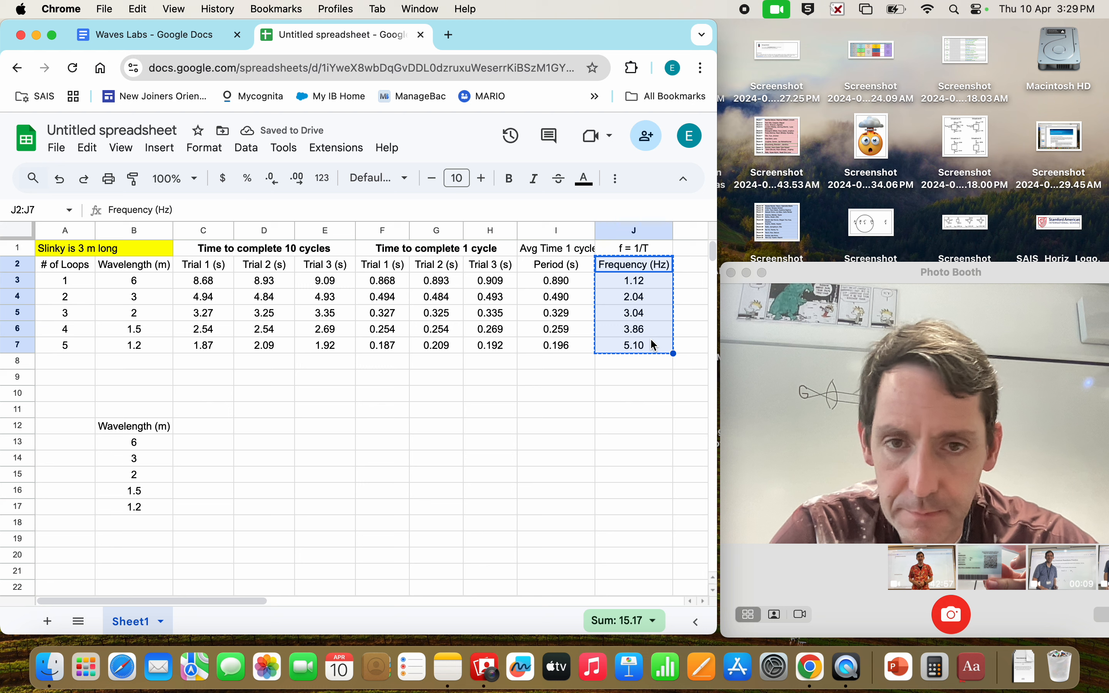
right_click(207, 427)
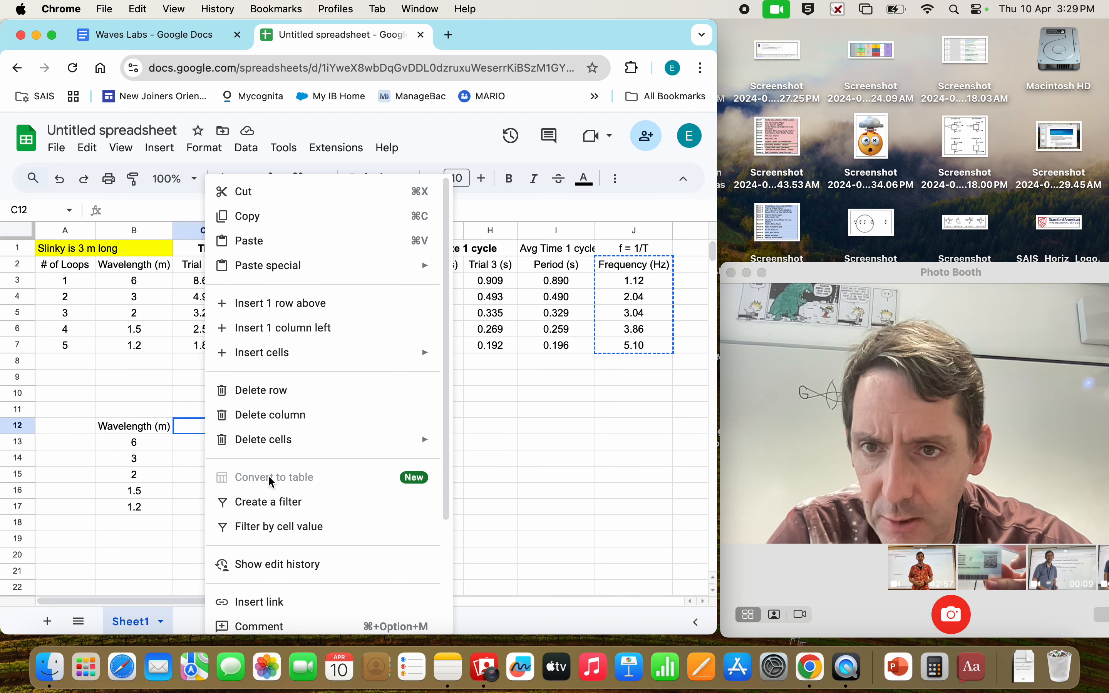
mouse_move(275, 279)
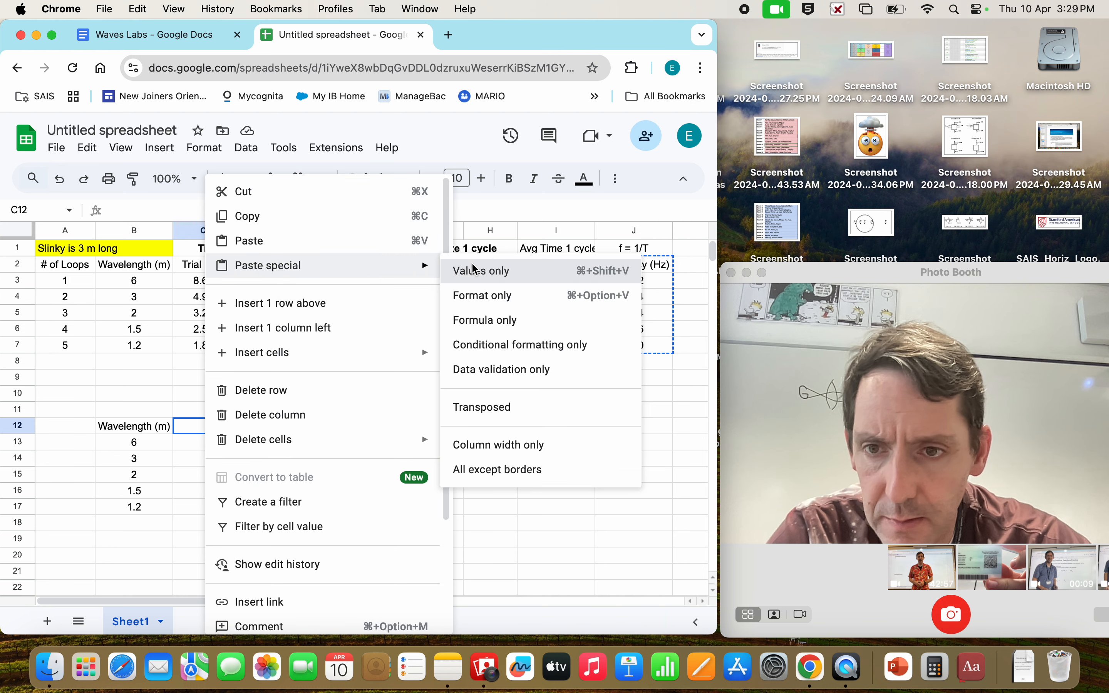
left_click(442, 274)
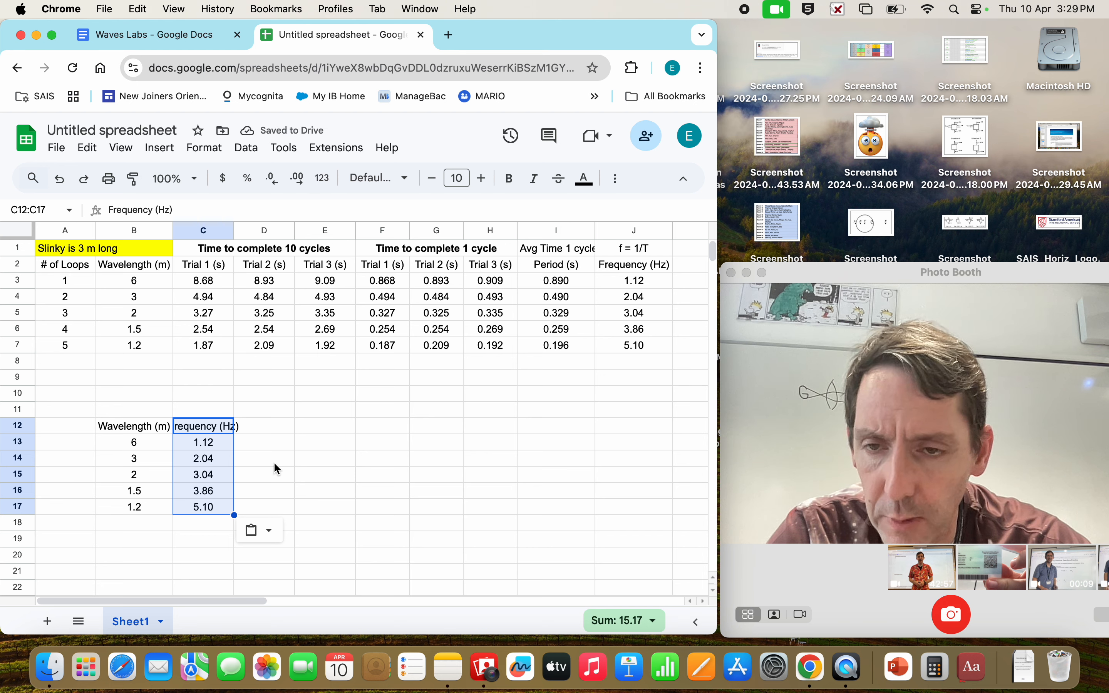
Insert a scatter chart of frequency against wavelength from B12:C17, and close the chart editor and the Dictionary window
left_click(254, 465)
left_click_drag(139, 427, 192, 508)
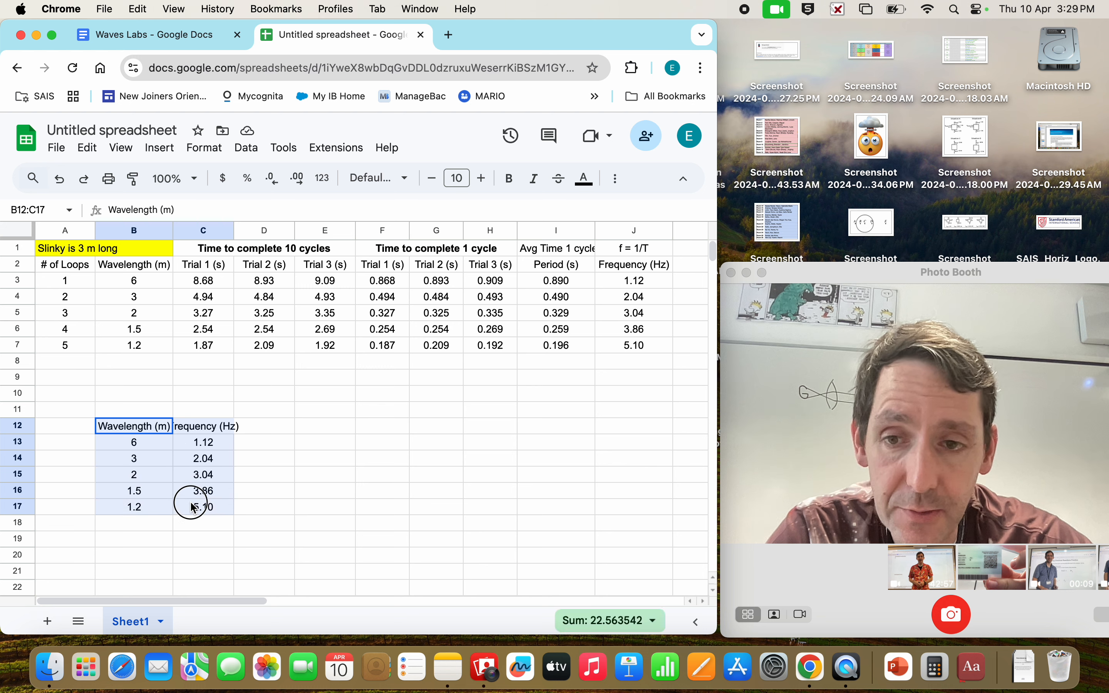
left_click(167, 155)
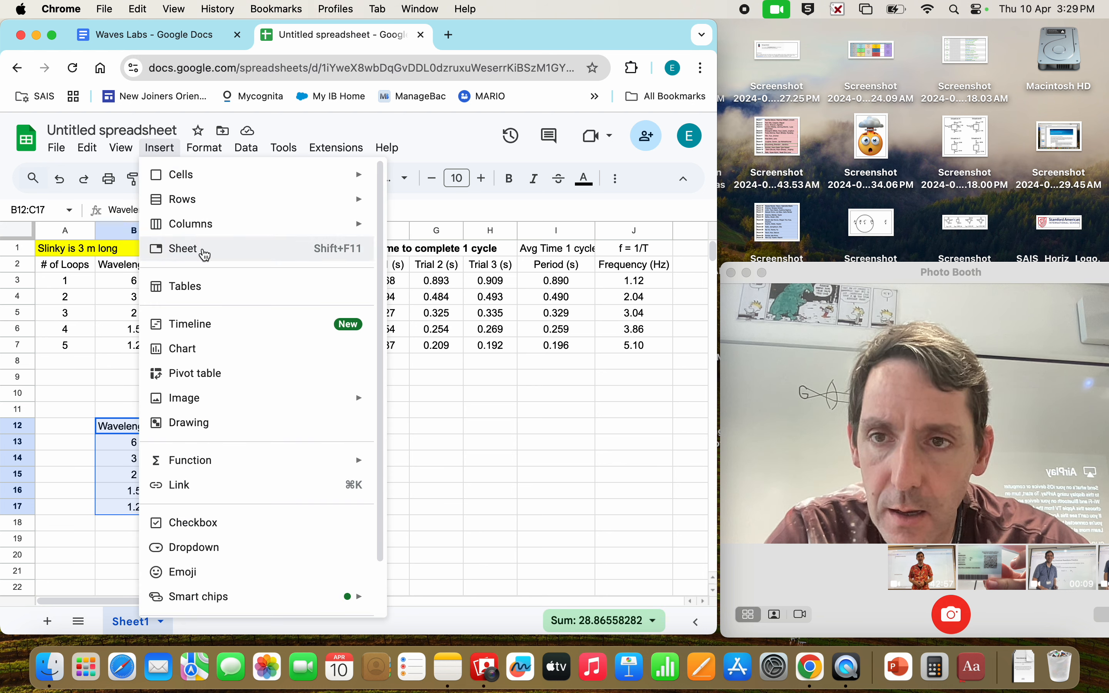
left_click(217, 354)
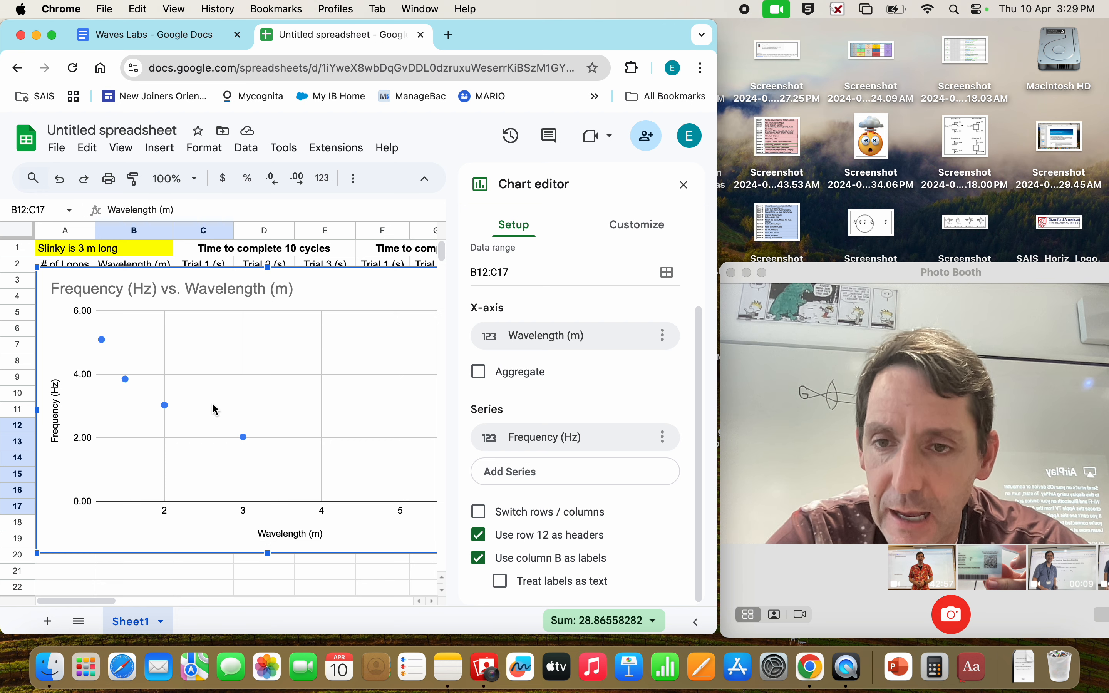
left_click(683, 186)
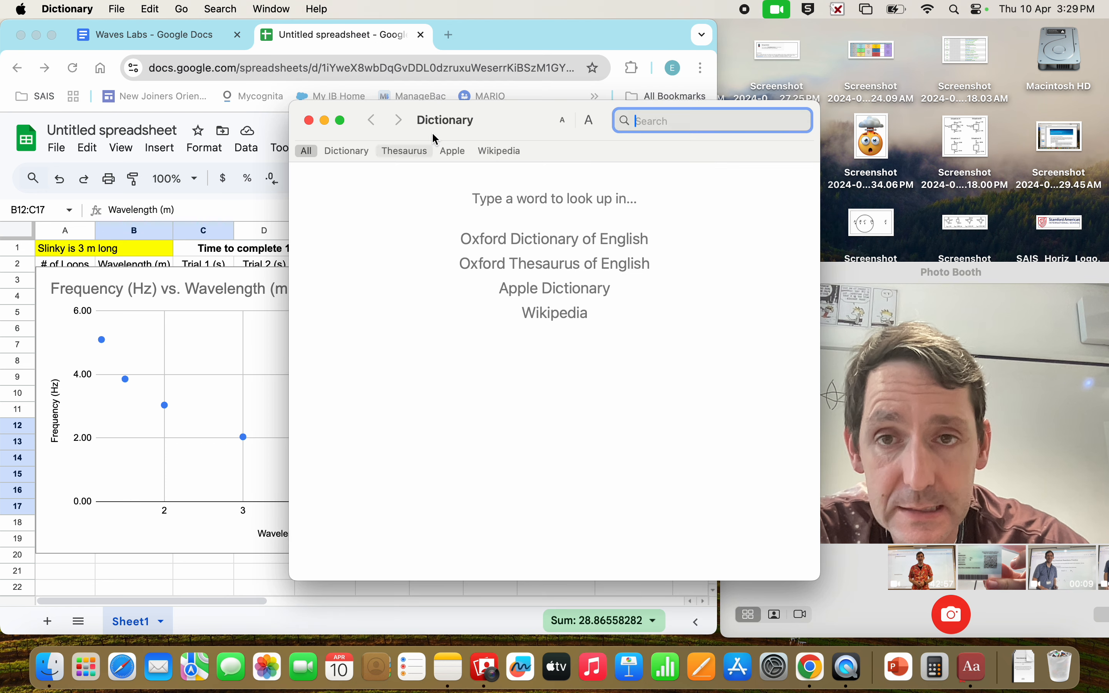
left_click(309, 121)
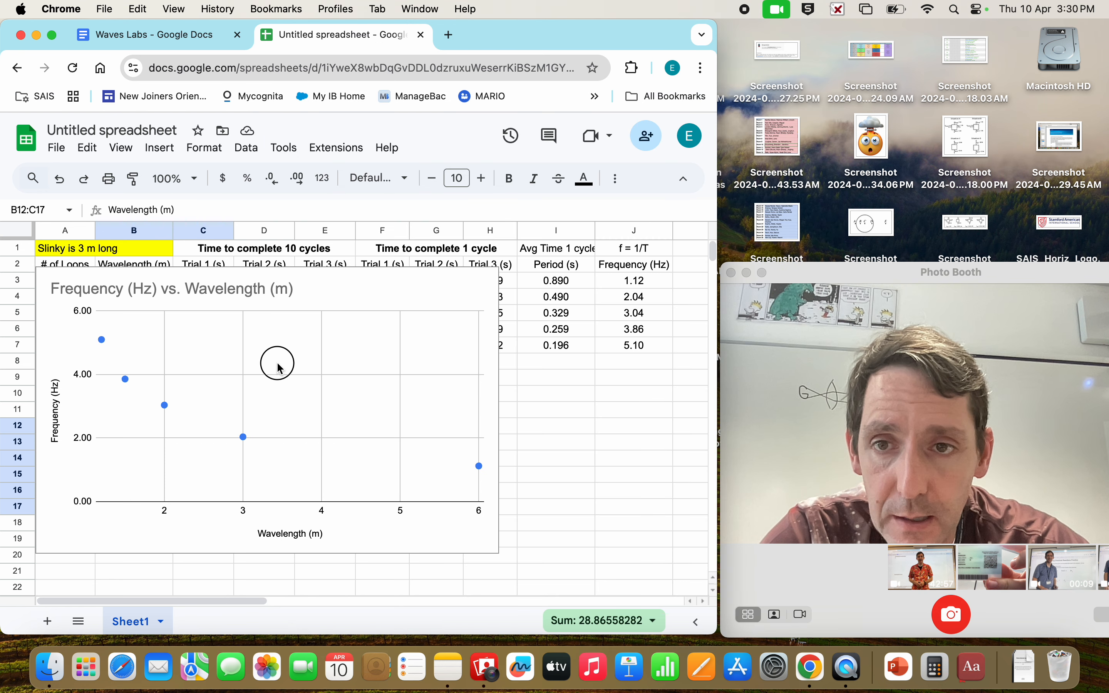
Move the frequency chart away from the wavelength values to examine it, and delete the chart
left_click(398, 410)
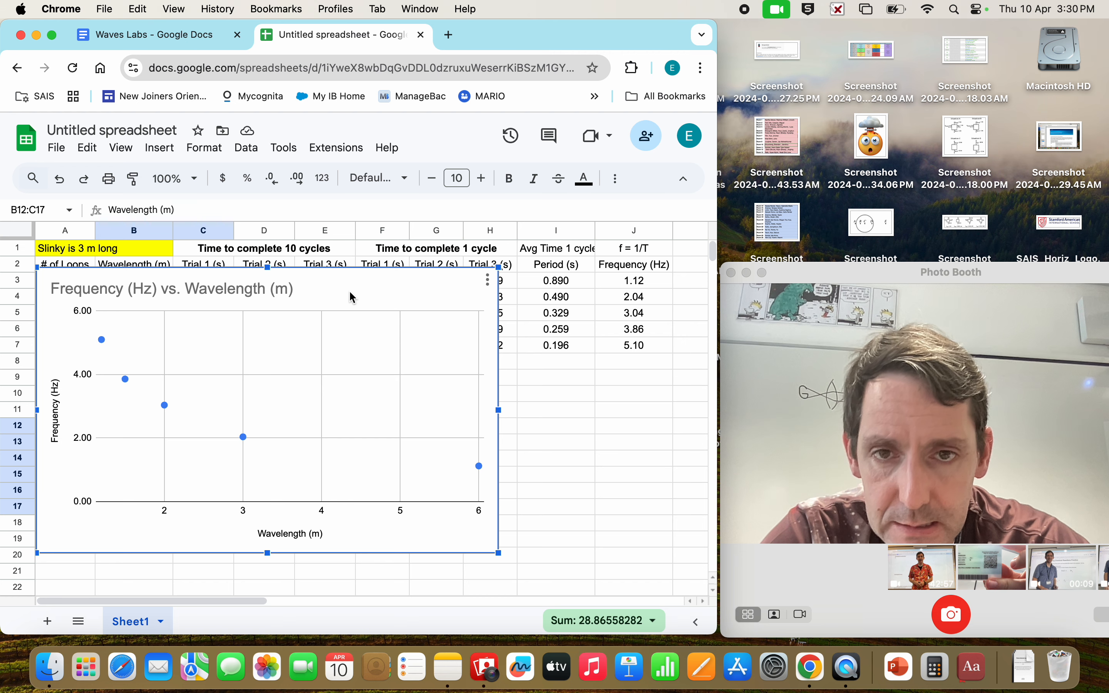
left_click_drag(349, 295, 537, 318)
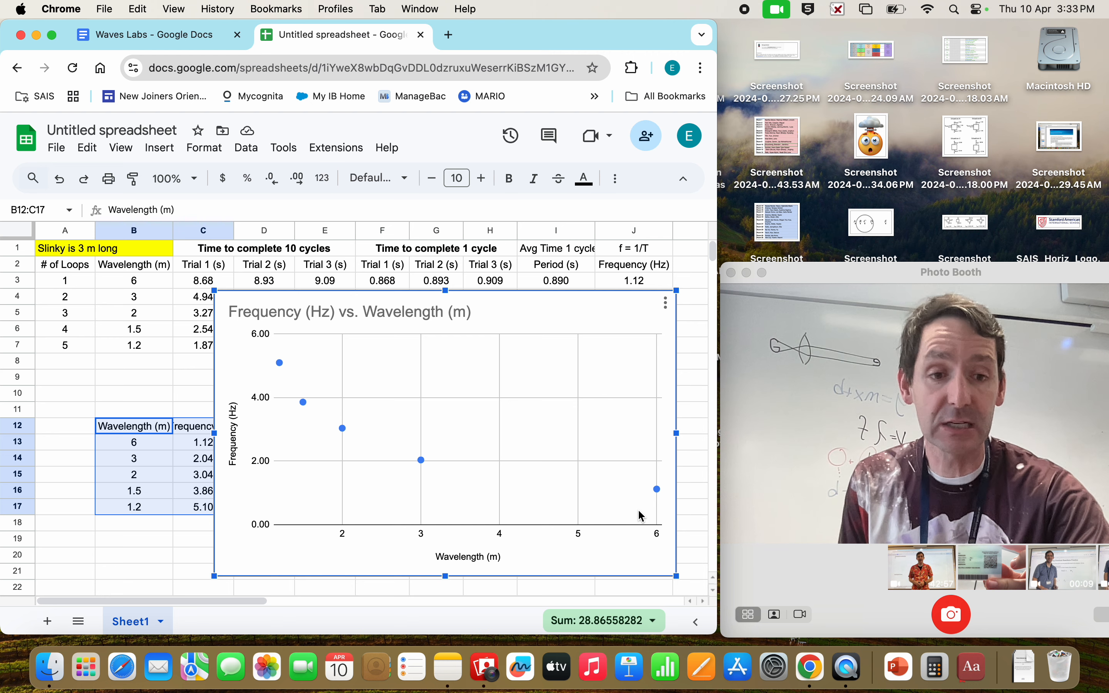
key("BackSpace")
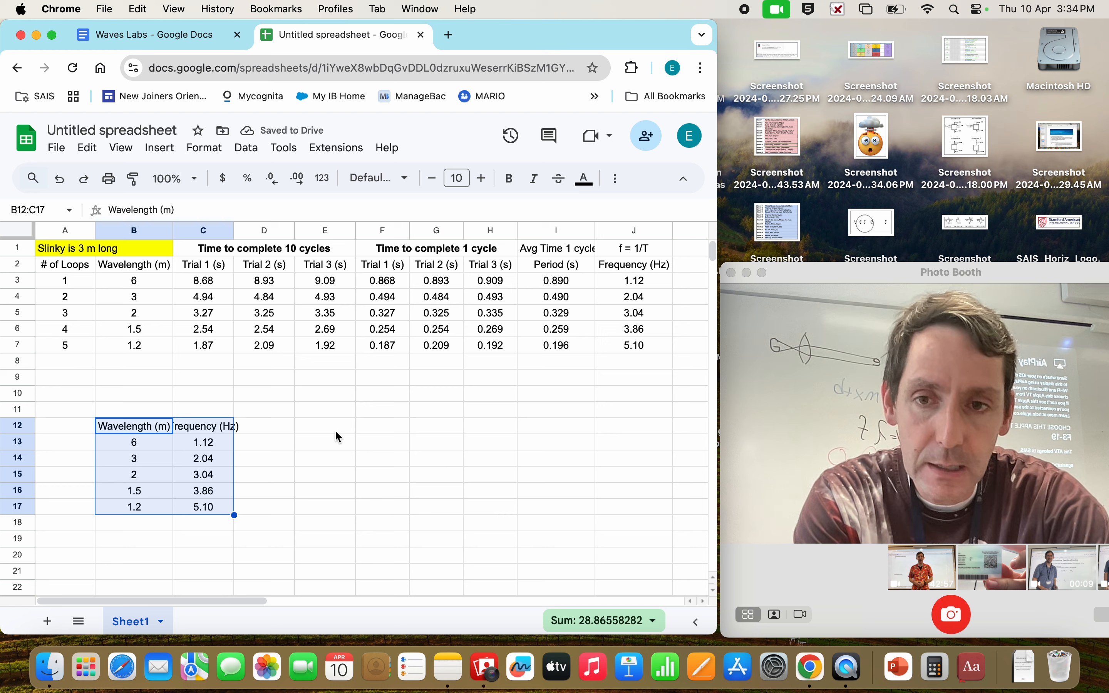
Copy the wavelength and frequency table in B12:C17 to the empty area starting at E12
key("super+c")
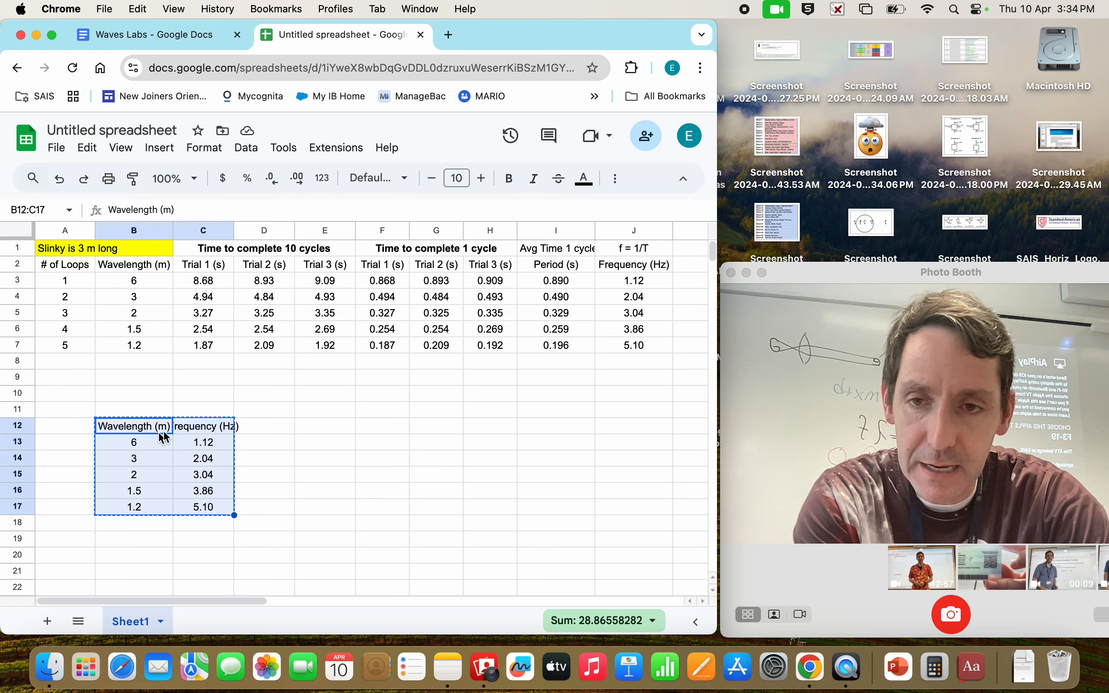
left_click(329, 427)
key("super+v")
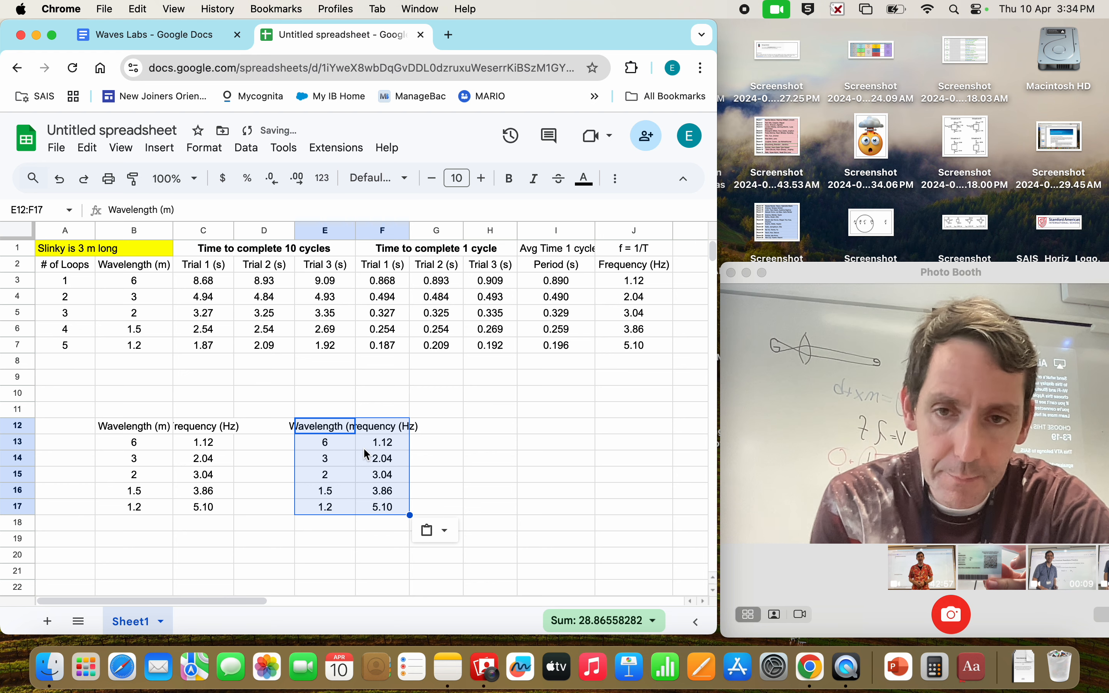
Replace the first copied wavelength, in E13, with its reciprocal using the formula =1/B13
left_click(326, 449)
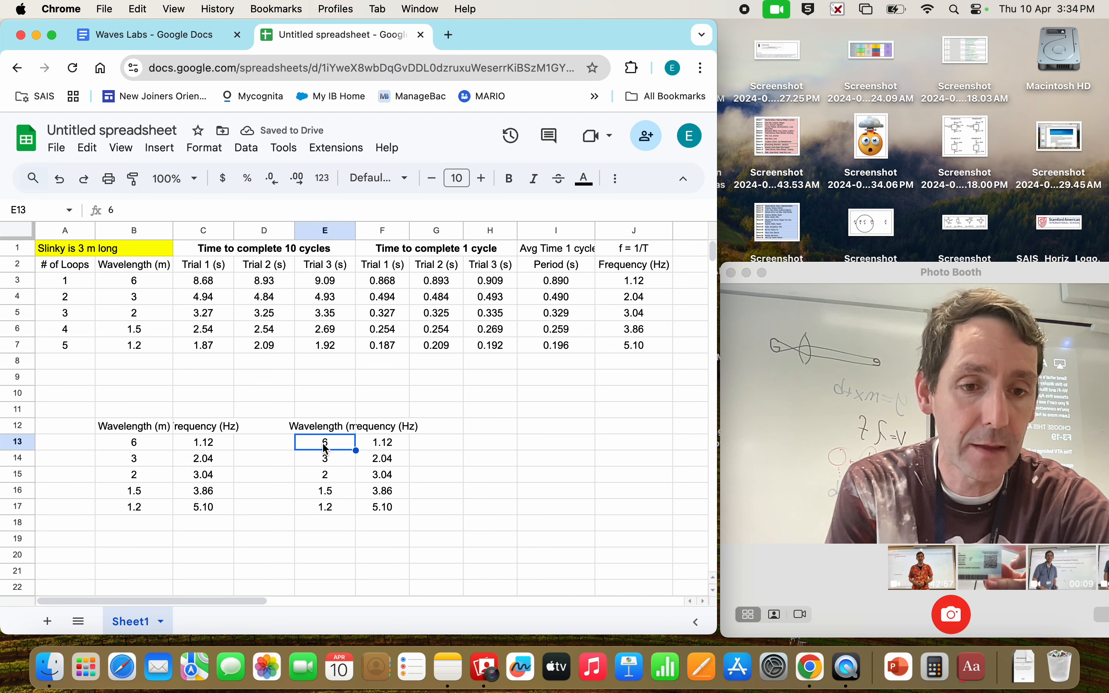
type("=")
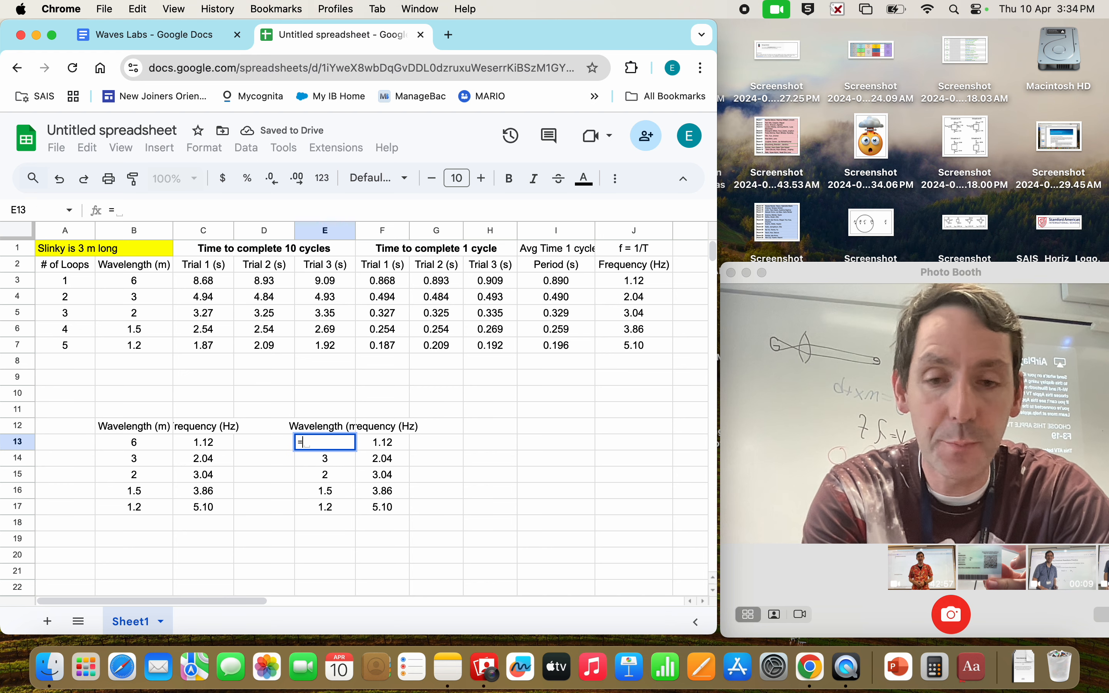
type("1/")
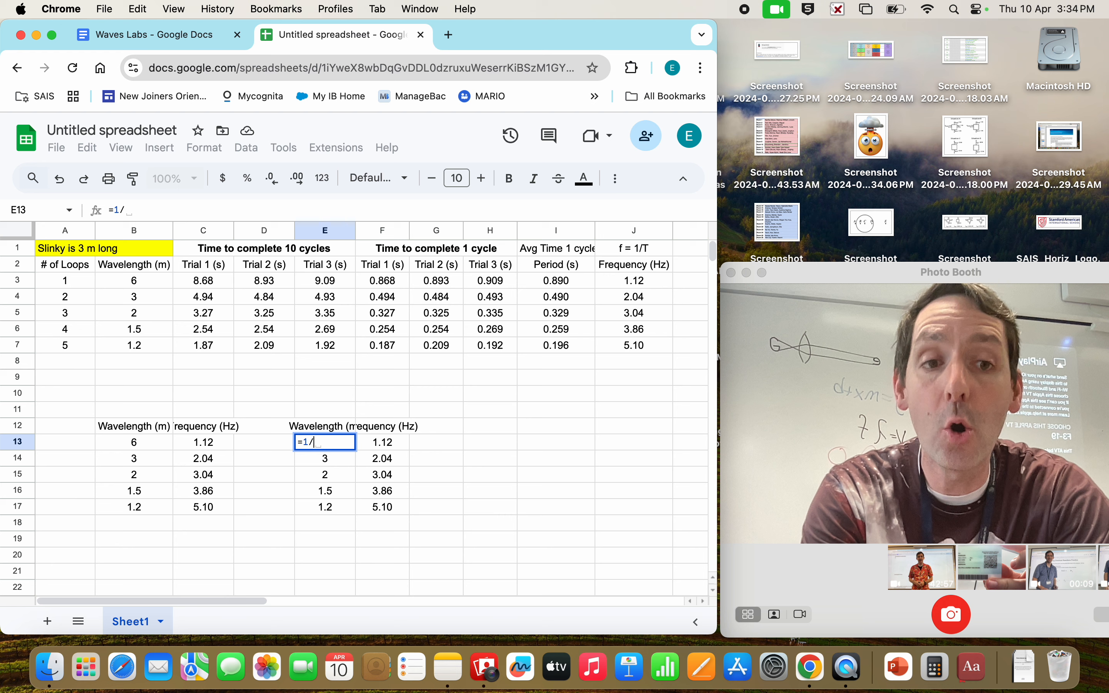
left_click(142, 442)
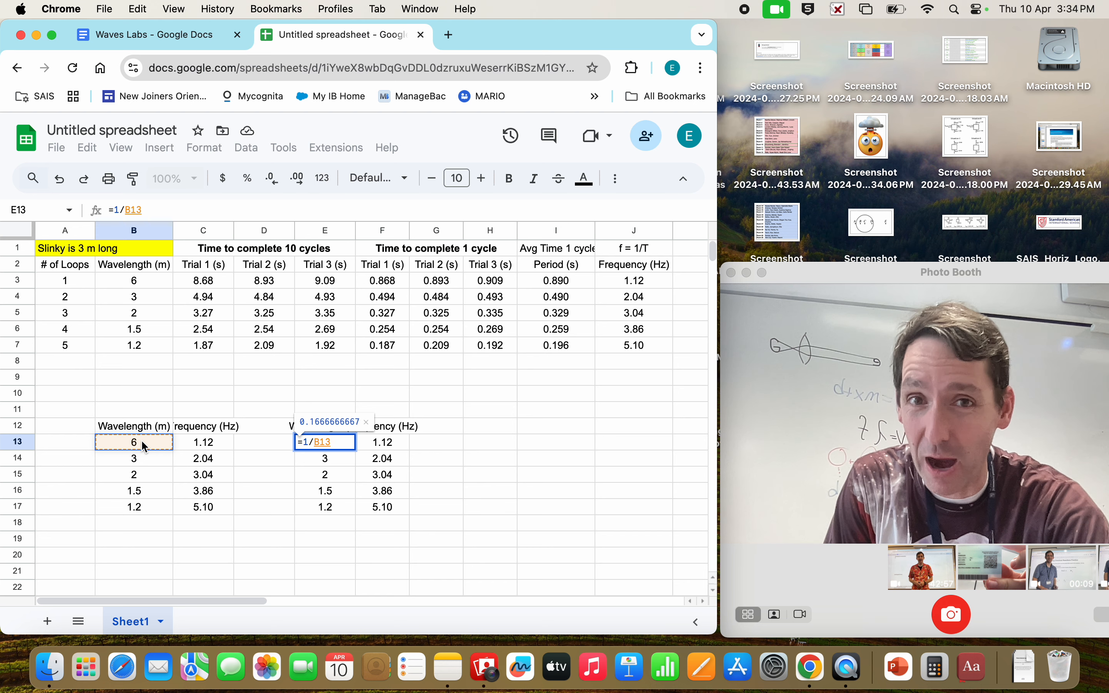
key("Return")
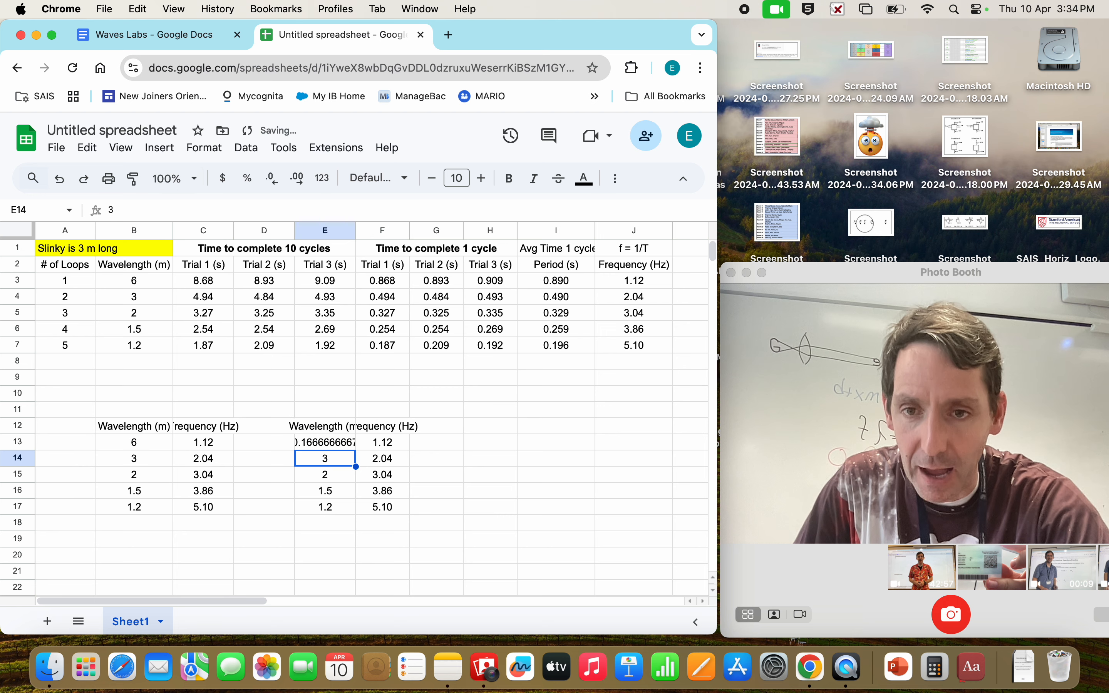
Replace the wavelengths in E14 and E15 with their reciprocals using =1/B14 and =1/B15
type("=1/")
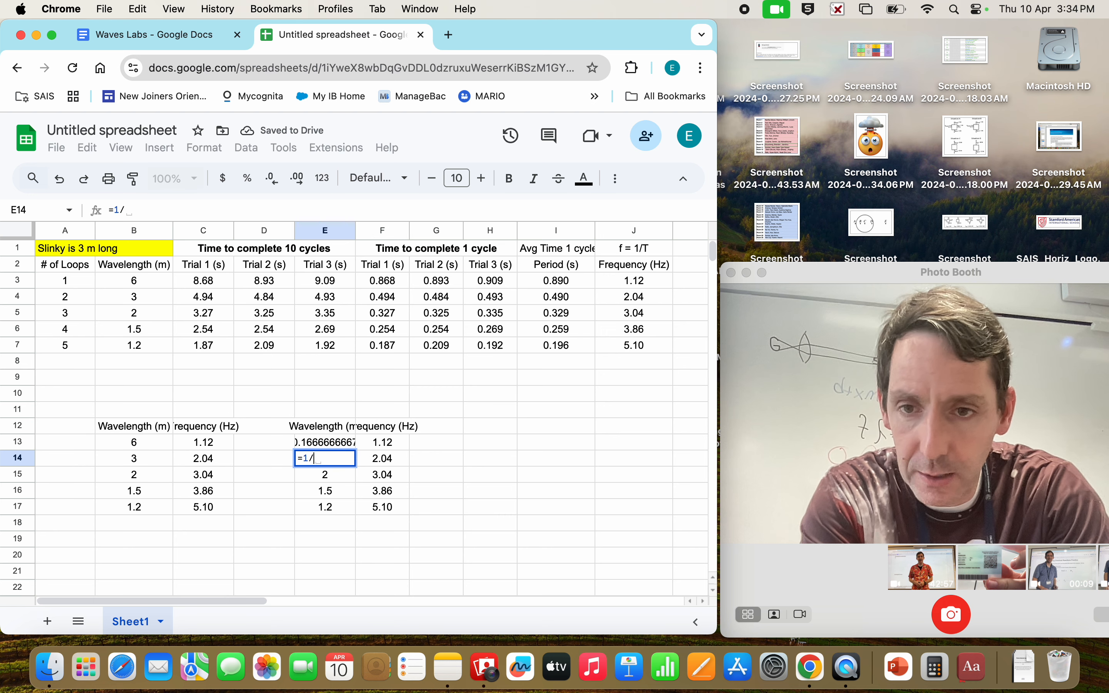
key("Left")
key("Left")
key("Left")
key("Return")
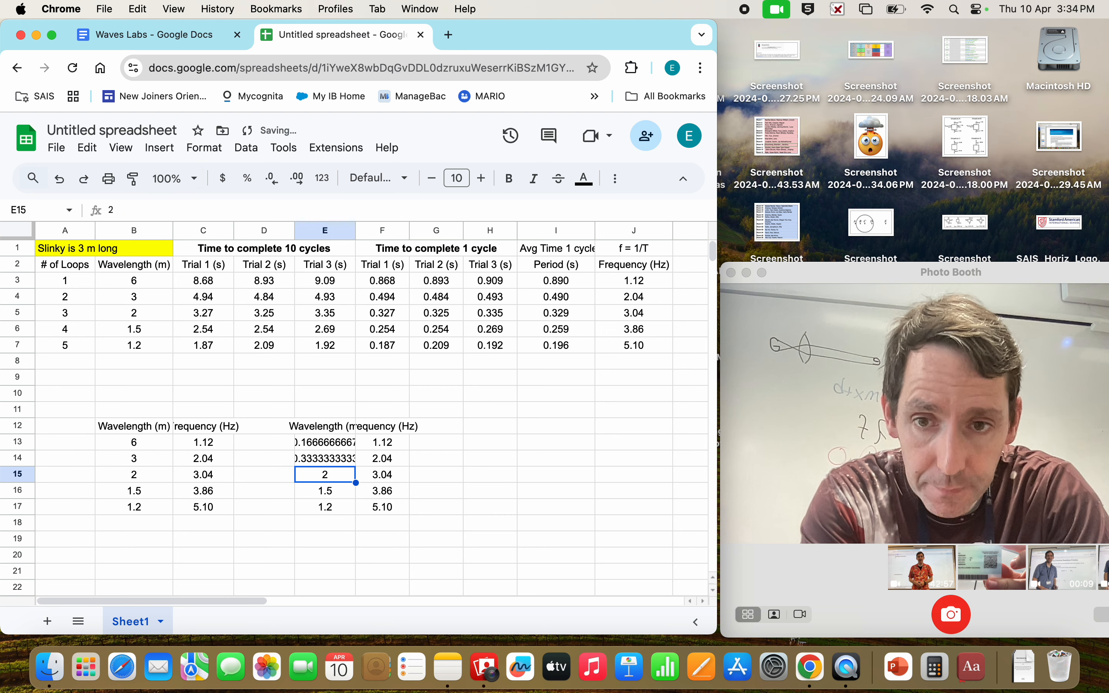
type("=1")
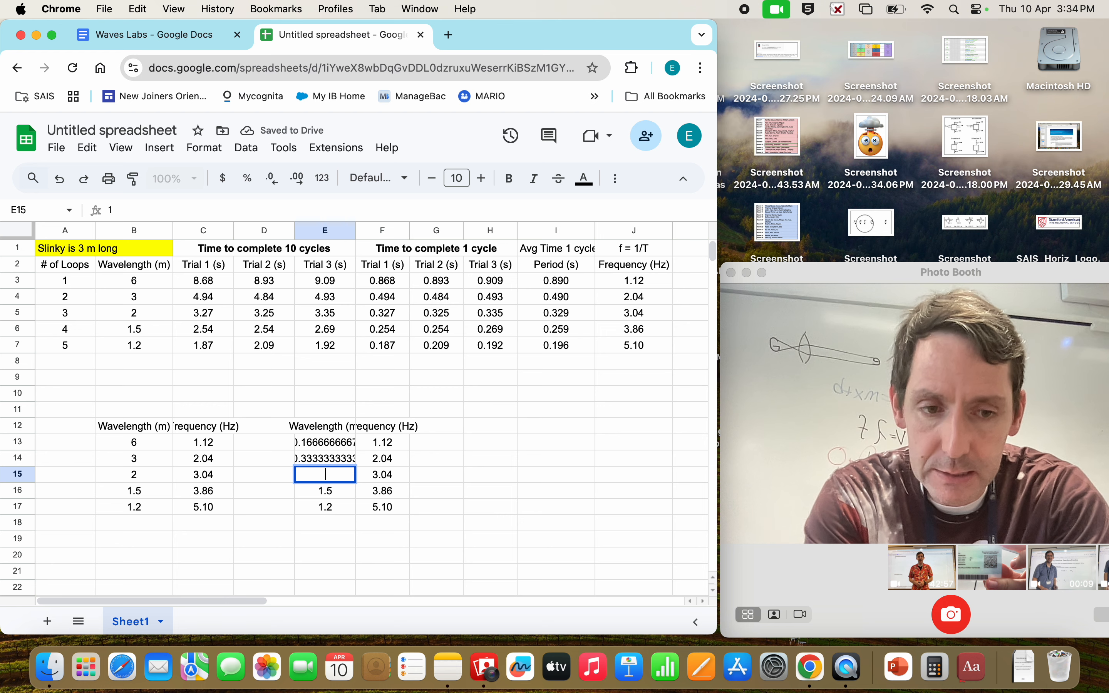
type("/")
key("Left")
key("Left")
key("Left")
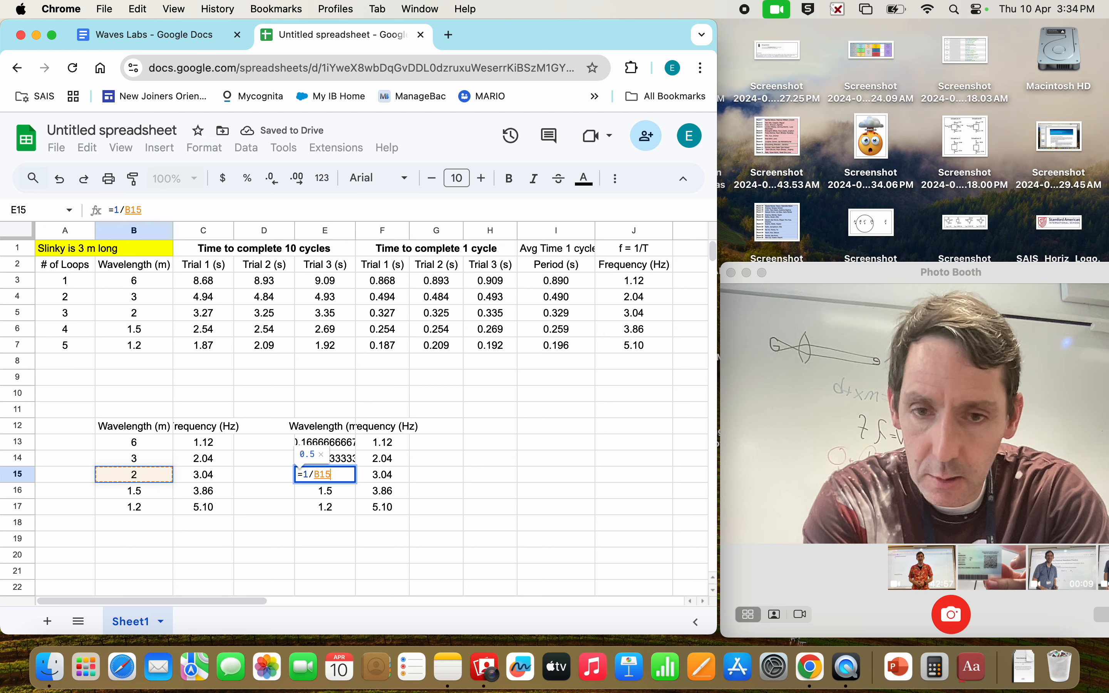
key("Return")
Replace the last two wavelengths with their reciprocals, entering =1/B16 in E16 and =1/1.2 in E17
type("=1/")
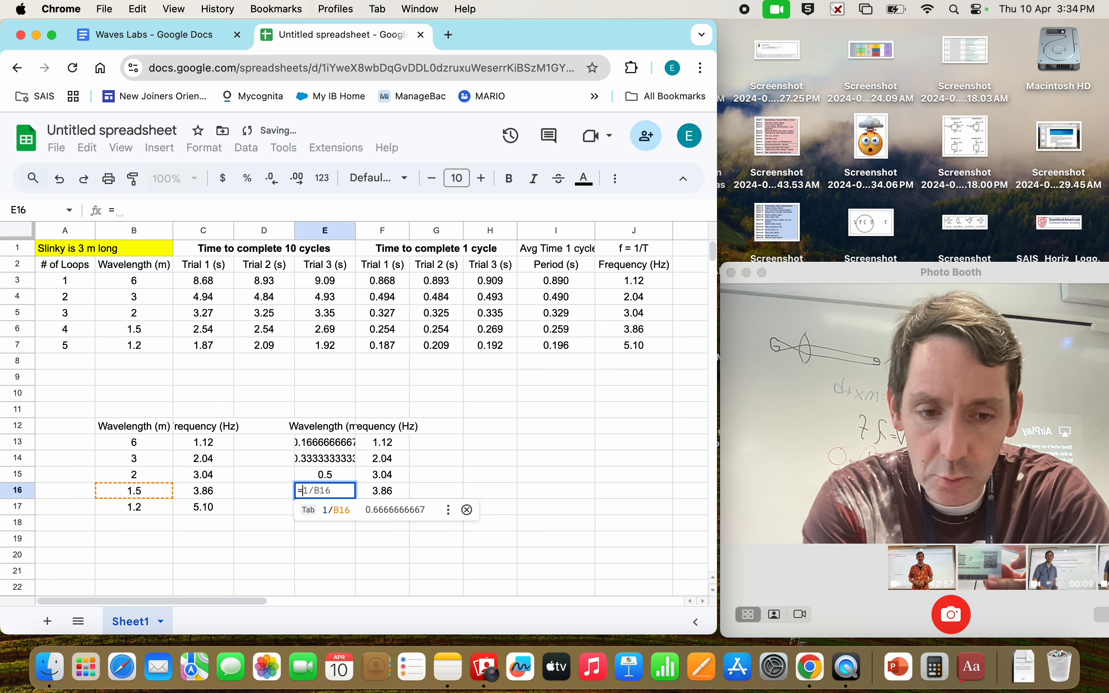
key("Left")
key("Left")
key("Left")
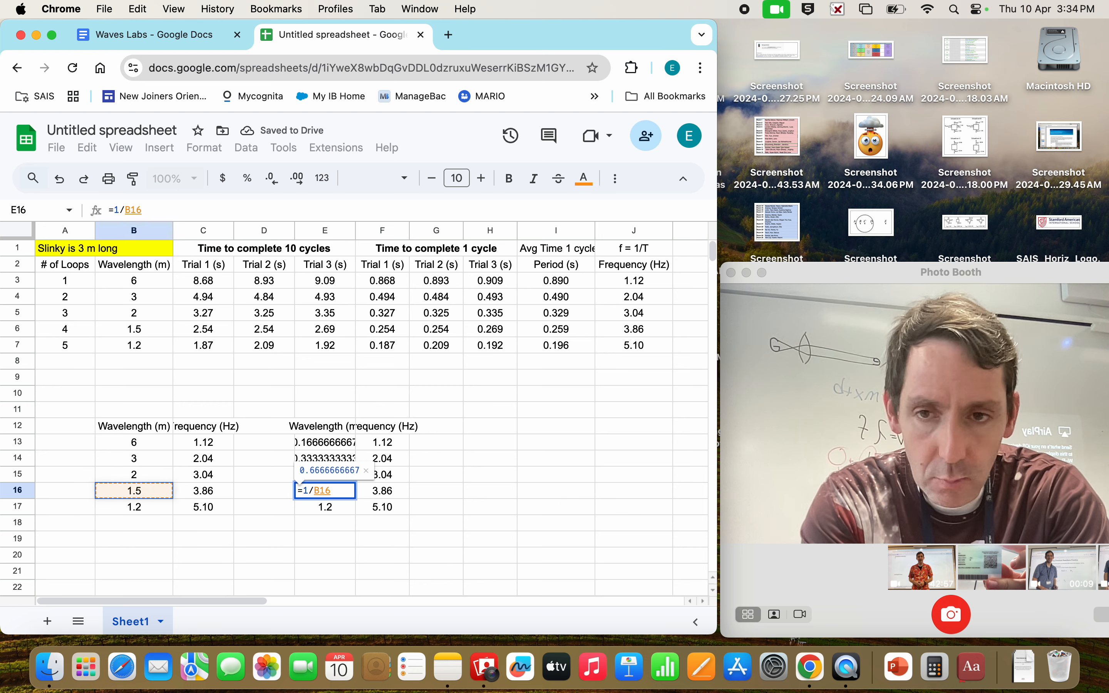
key("Return")
type("=")
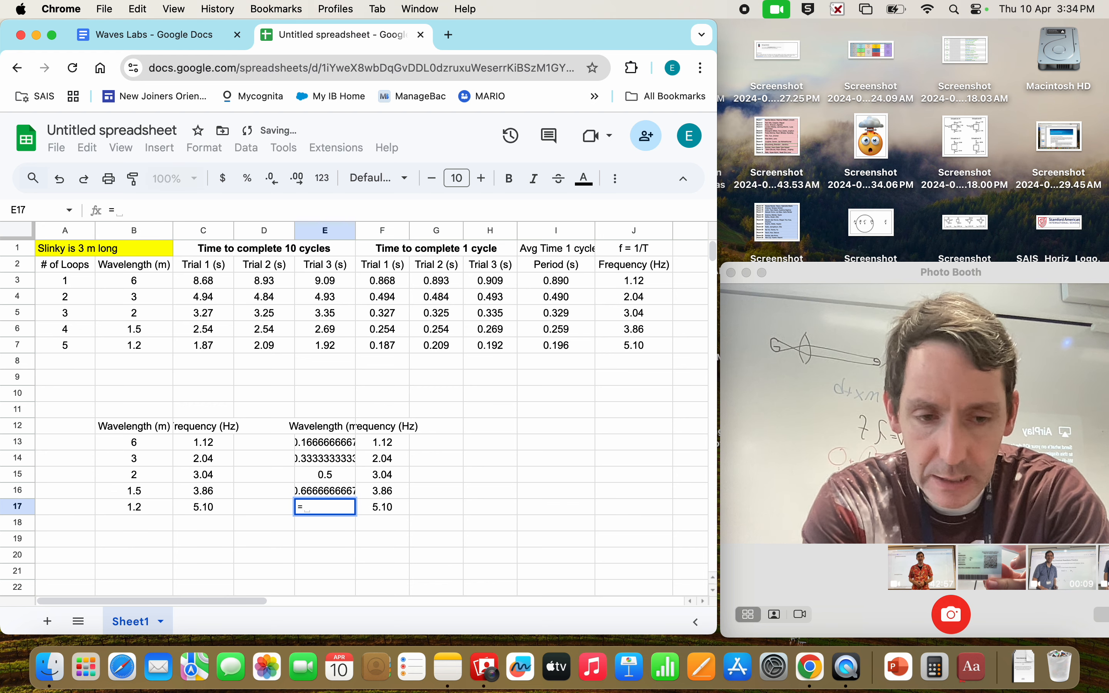
type("1/1.2")
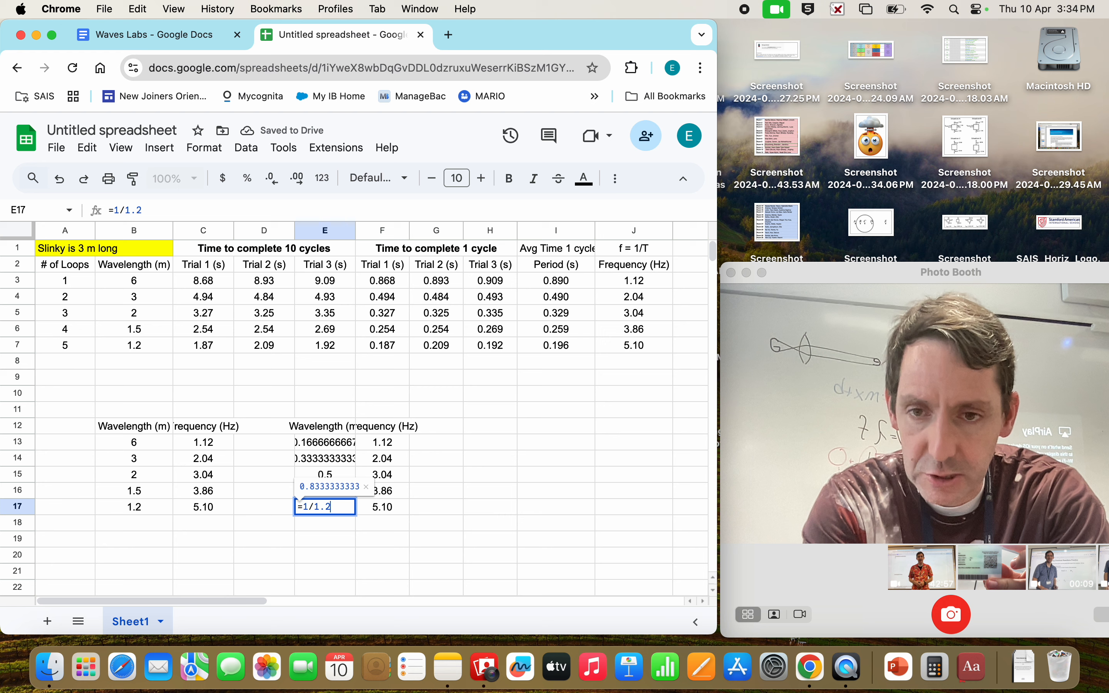
key("Return")
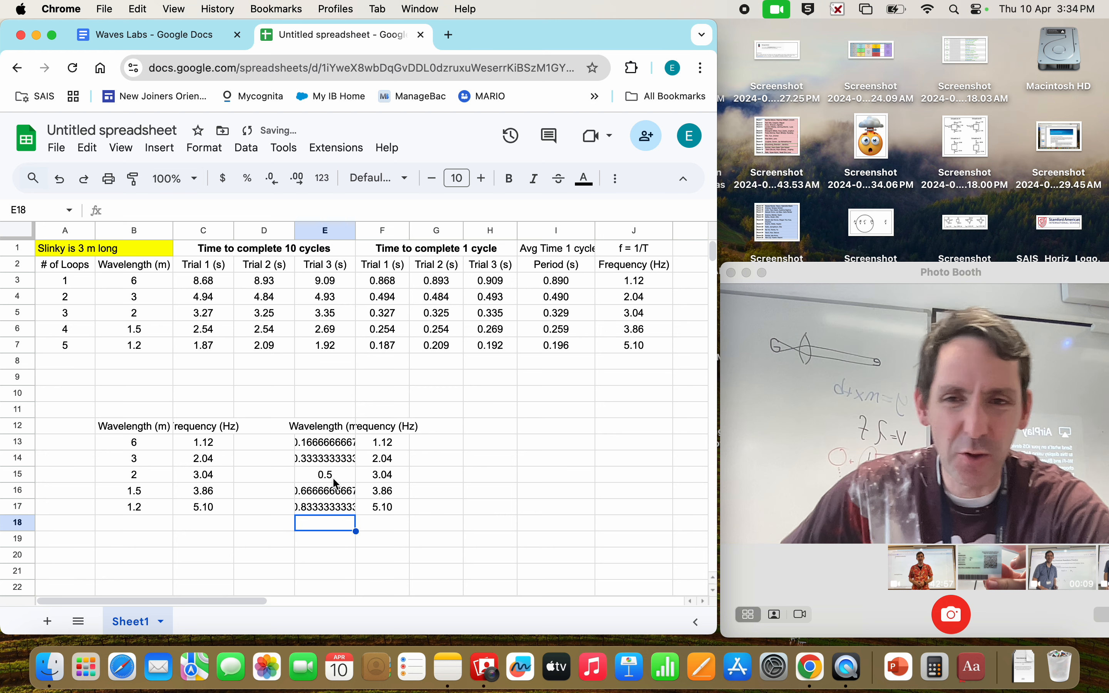
Format the reciprocal wavelengths in E13:E17 to show three decimal places
left_click_drag(329, 443, 333, 511)
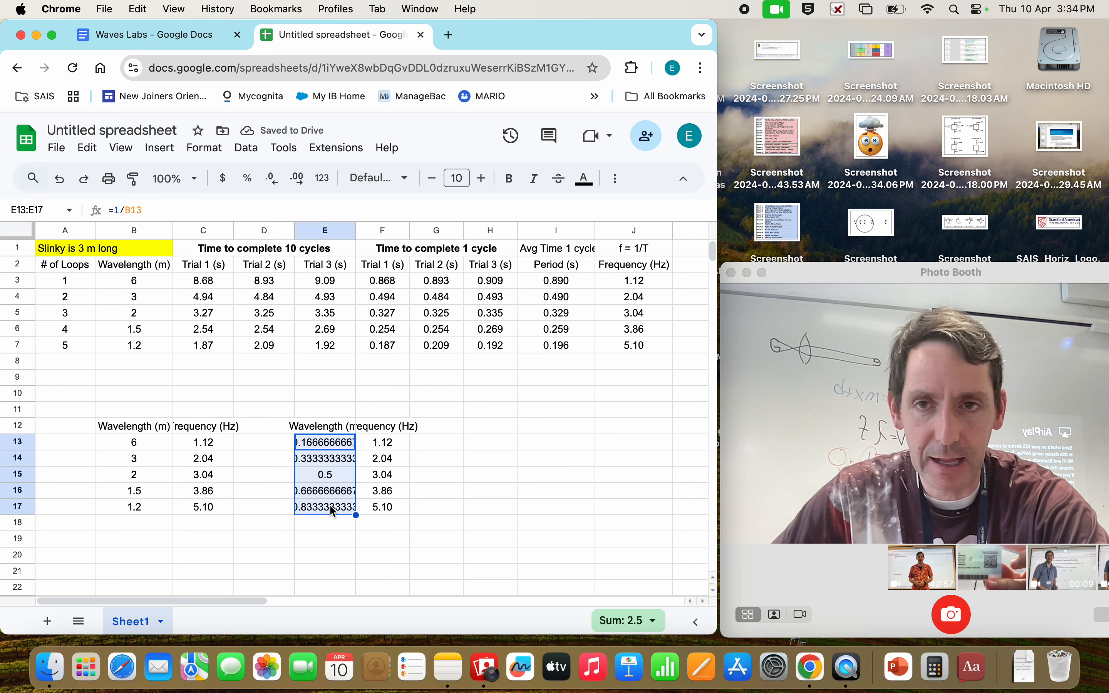
left_click(273, 179)
left_click(273, 179)
left_click(273, 178)
left_click(272, 179)
left_click(272, 179)
left_click(272, 179)
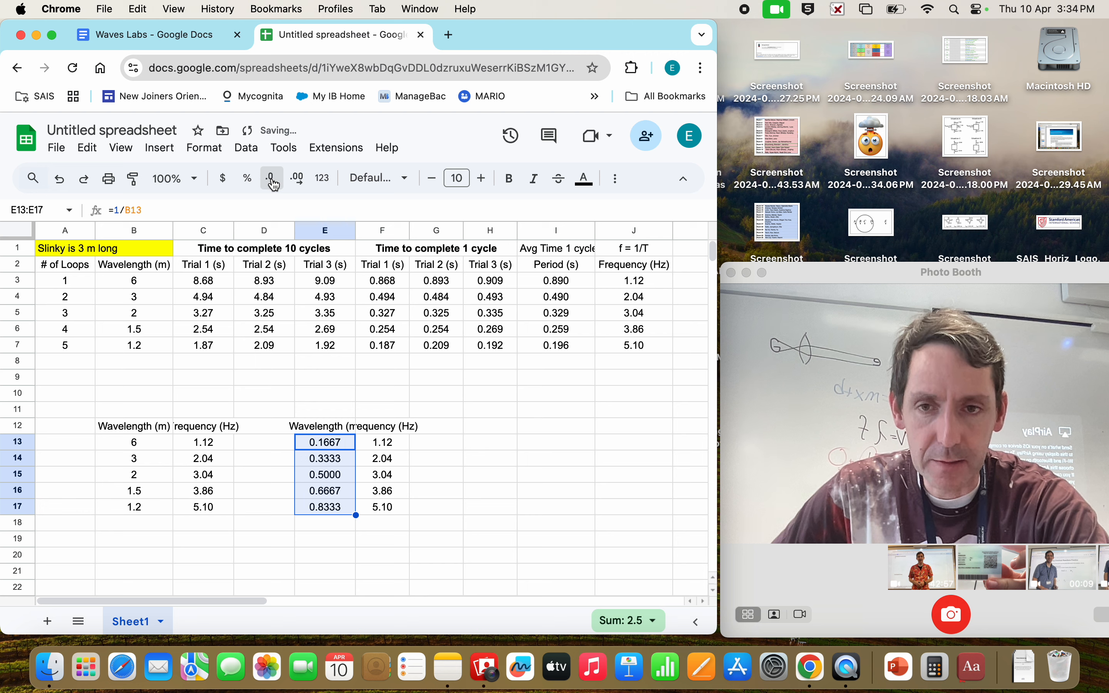
left_click(272, 179)
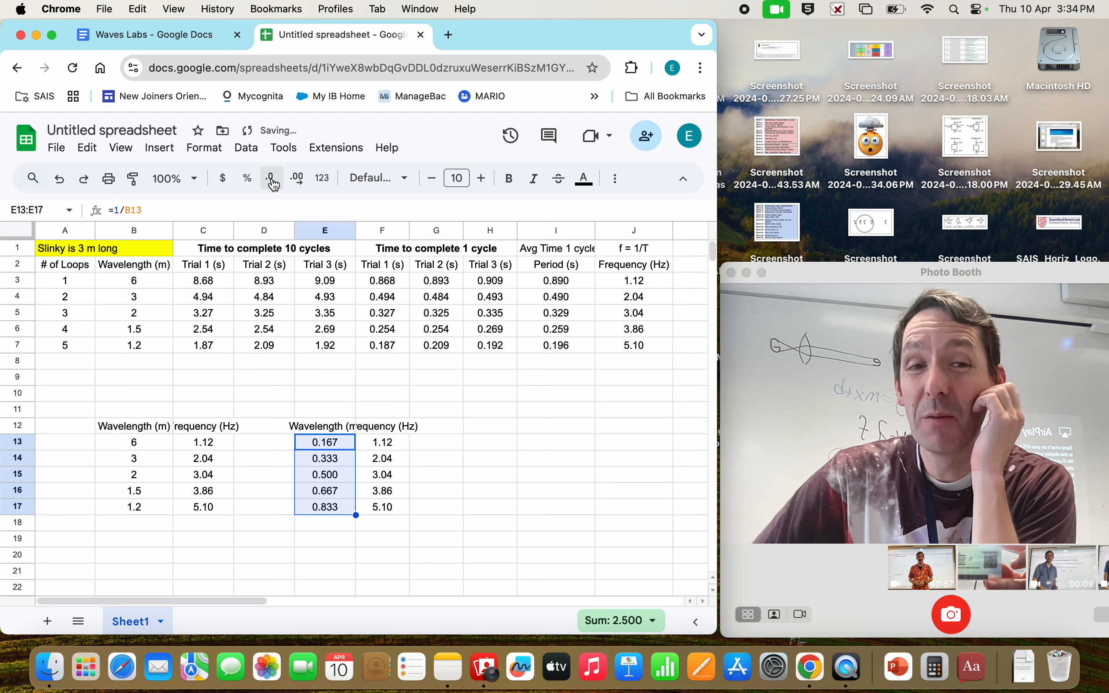
Expand the reciprocals in E13:E17 to seven decimal places, and reduce them back to three
left_click(298, 178)
left_click(298, 179)
left_click(298, 179)
left_click(298, 179)
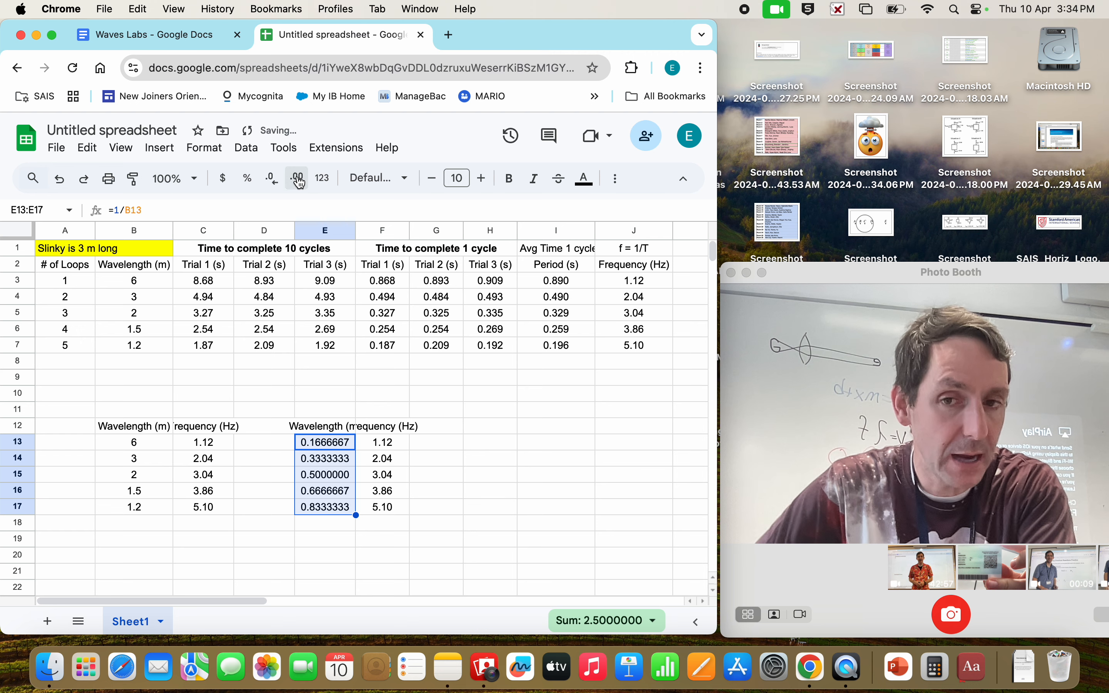
left_click(270, 180)
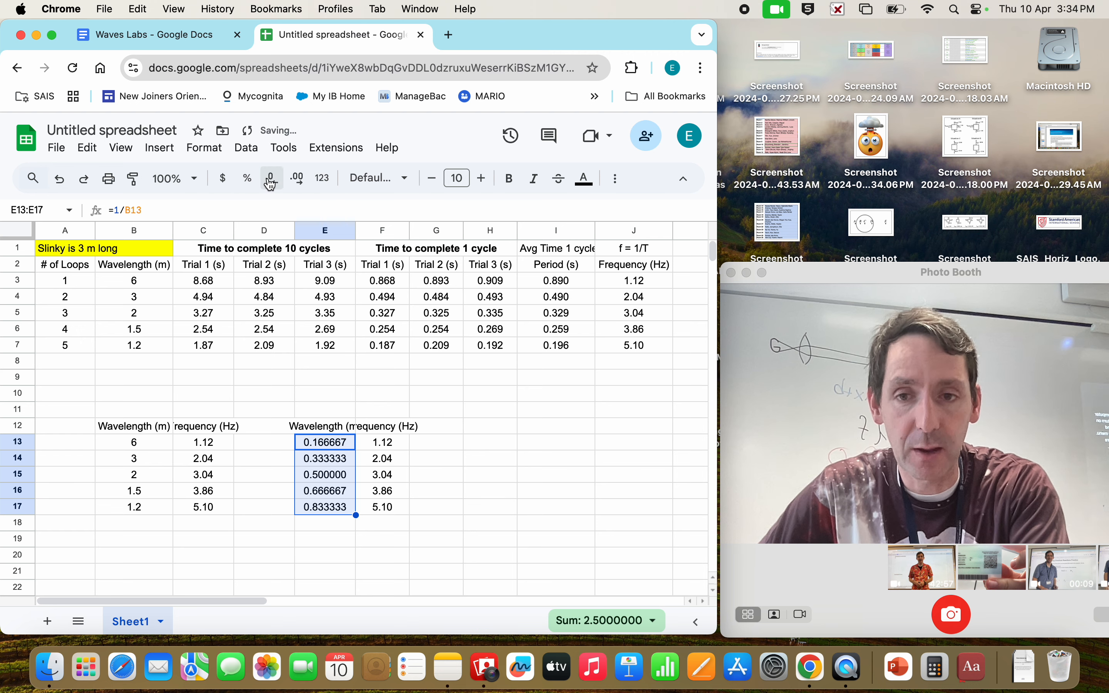
left_click(270, 180)
left_click(270, 180)
left_click(270, 180)
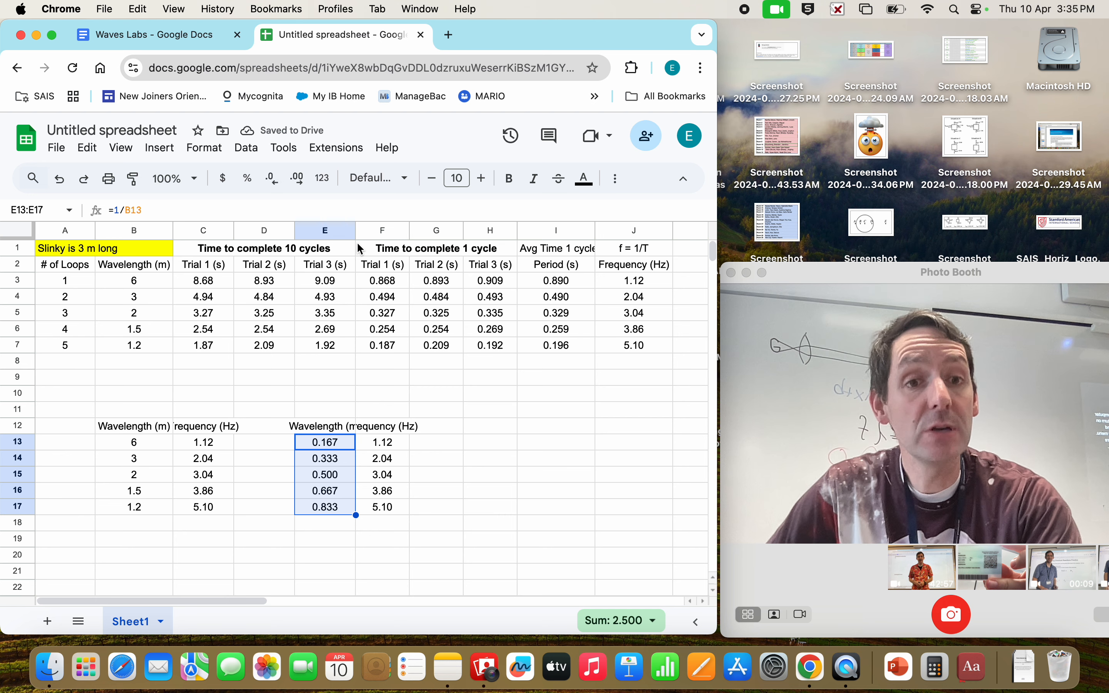
Replace the copied wavelength header in E12 with "1/Wvlgth (1/m)"
left_click(333, 430)
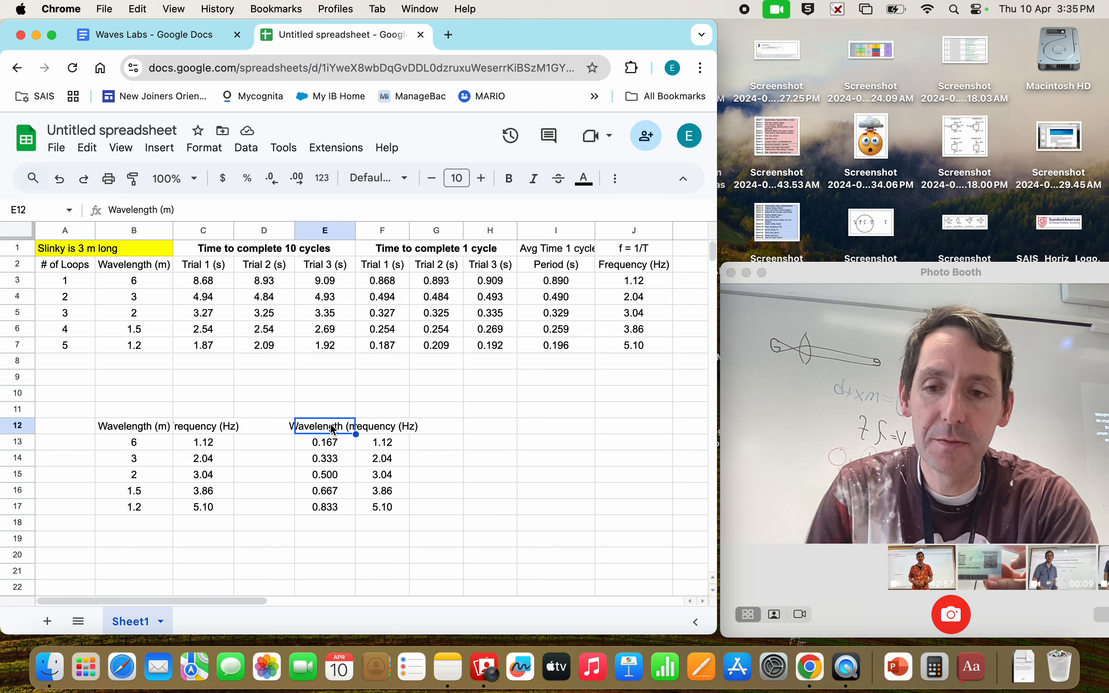
type("1/")
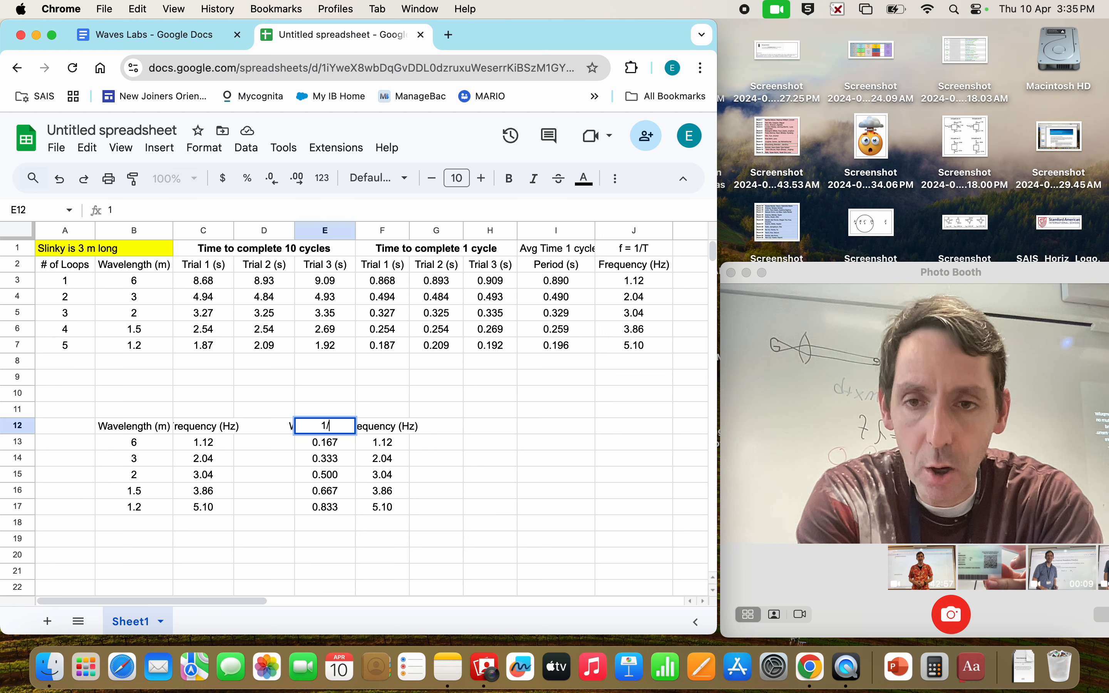
type("W")
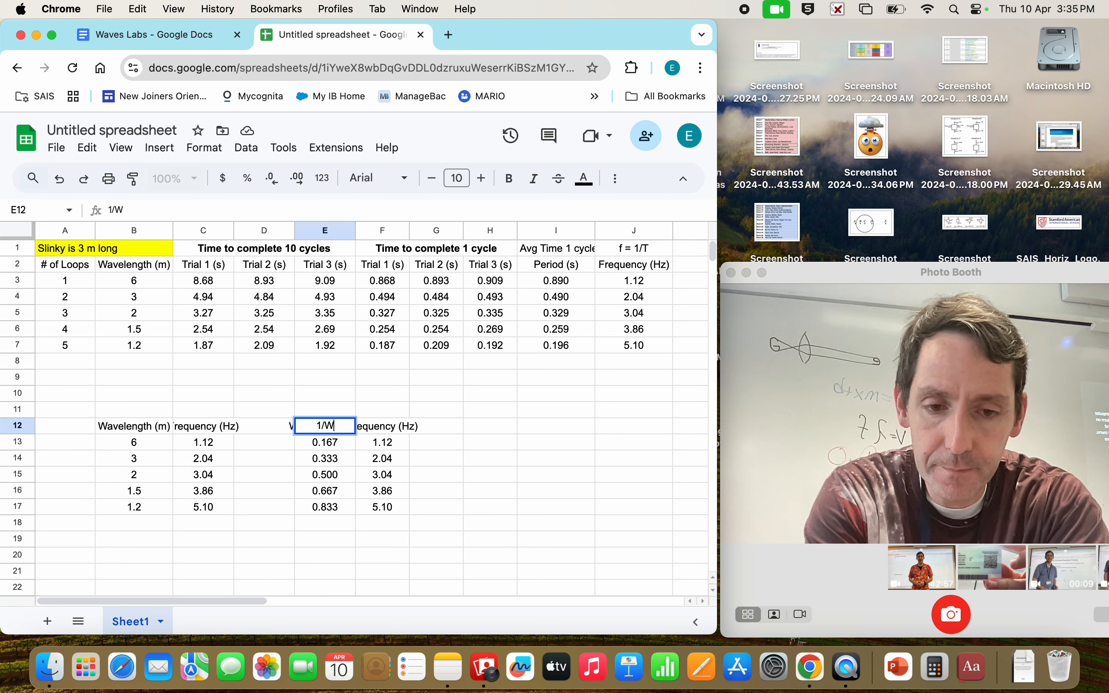
type("vlgth (")
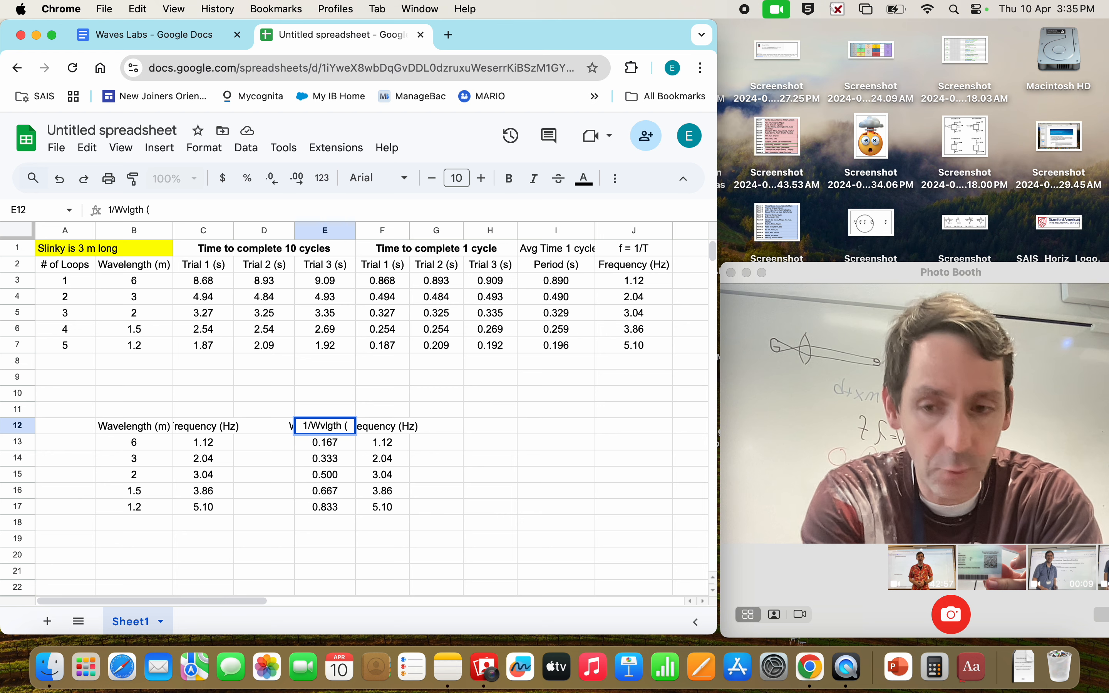
type("1/m)")
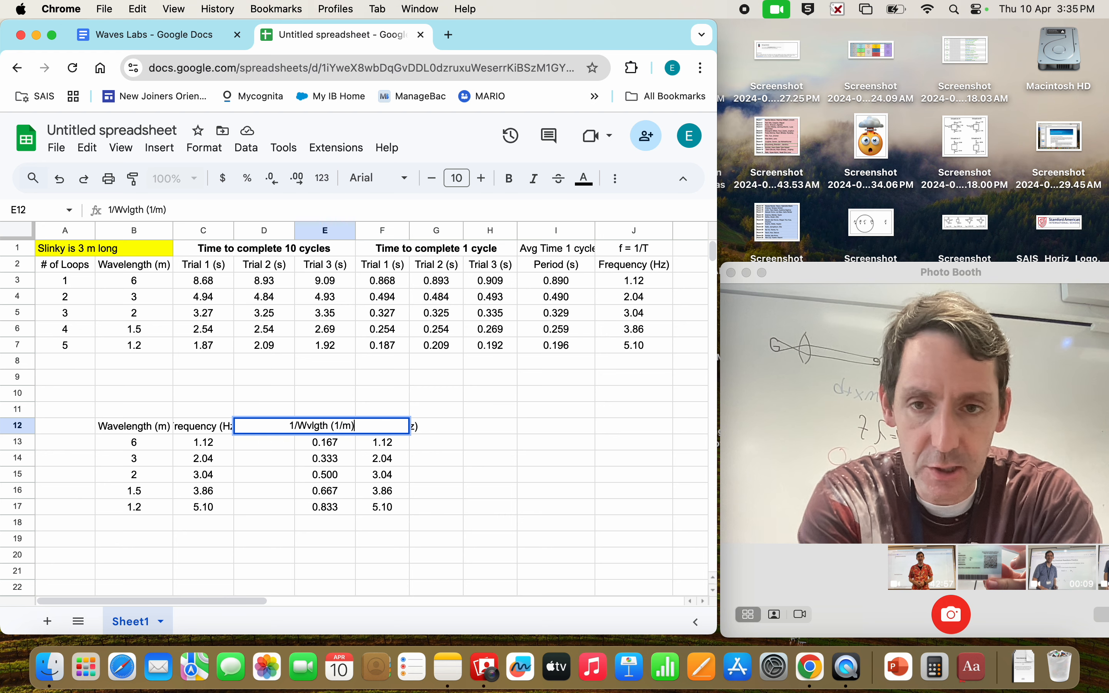
key("Return")
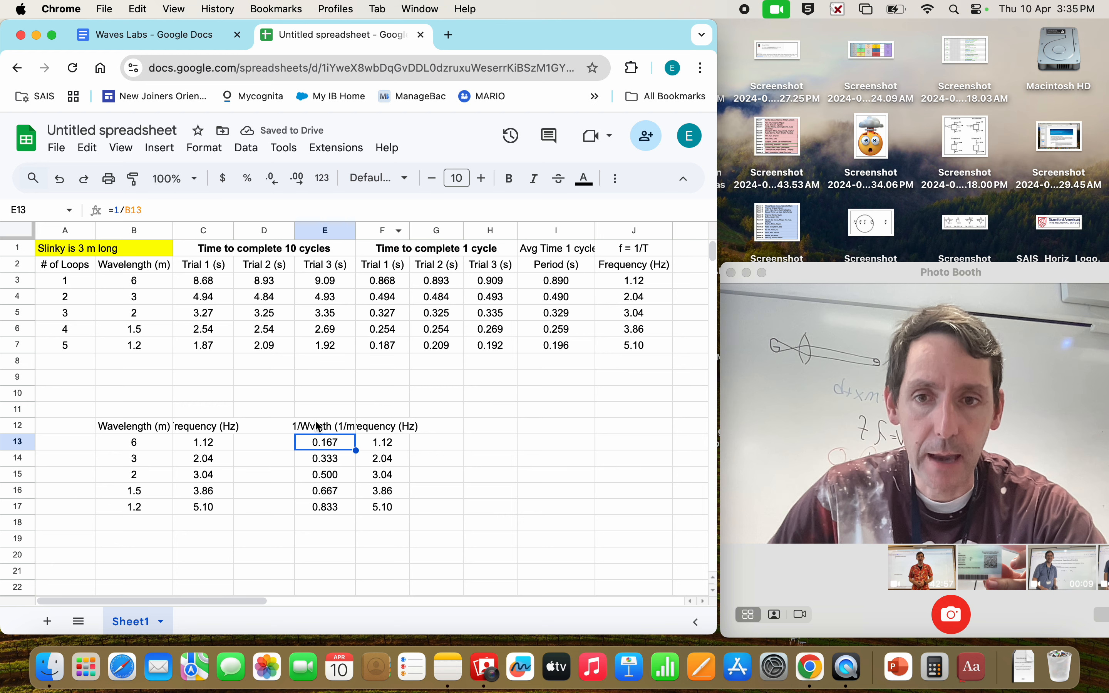
Insert a scatter chart of frequency against 1/wavelength from E12:F17, and close the chart editor
left_click_drag(321, 427, 383, 510)
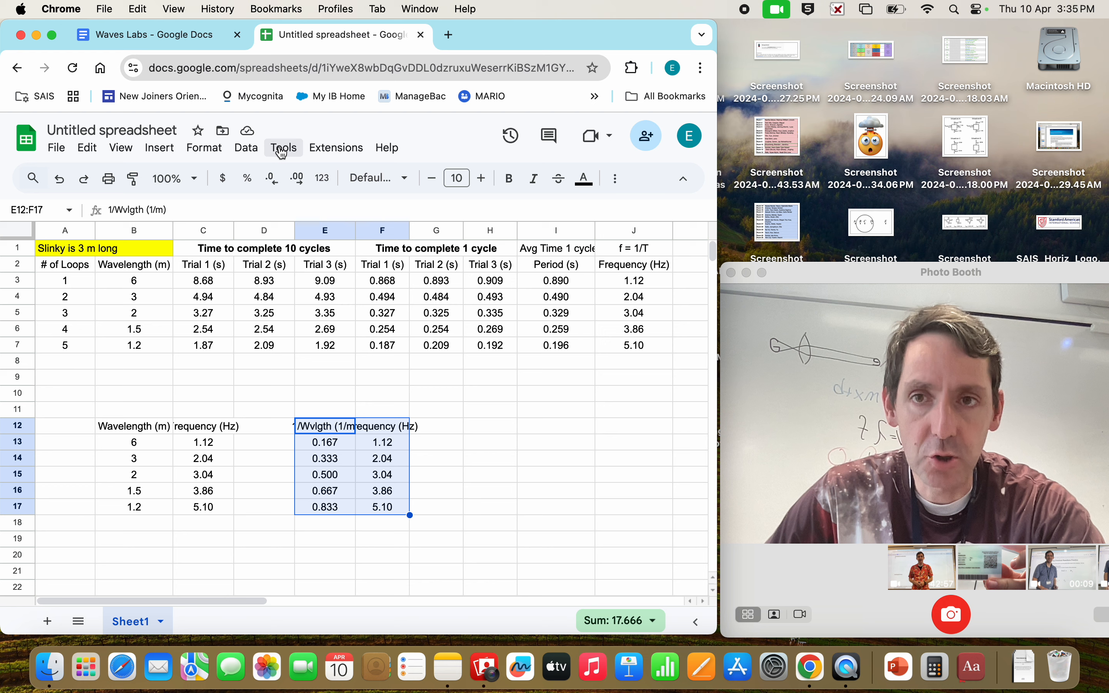
left_click(159, 148)
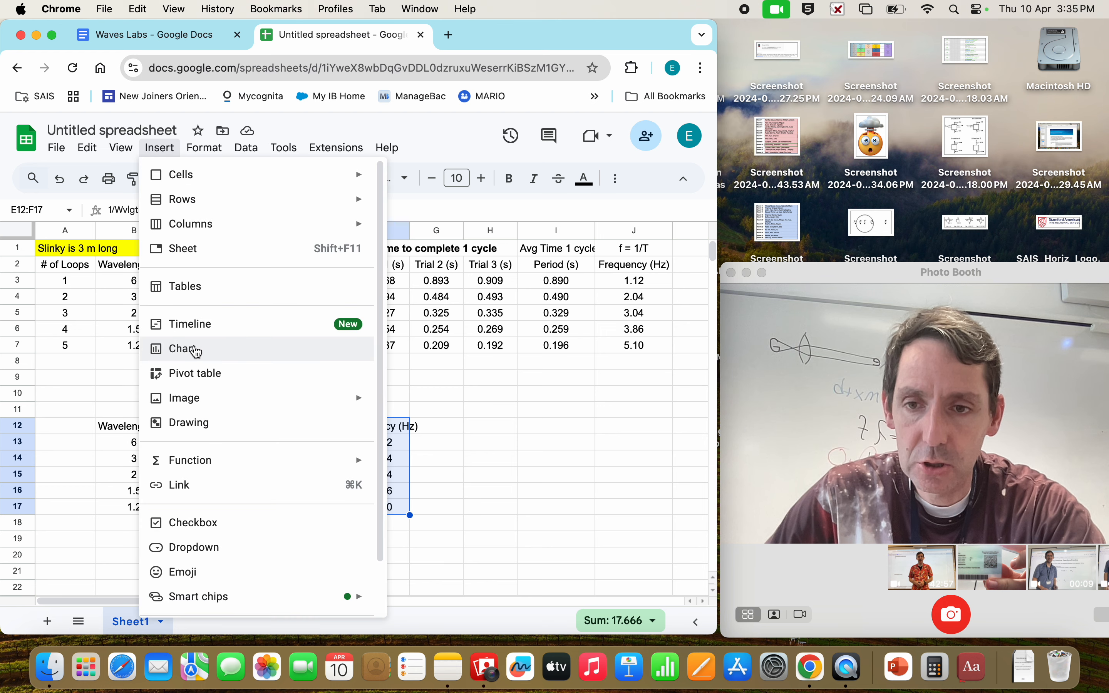
left_click(198, 345)
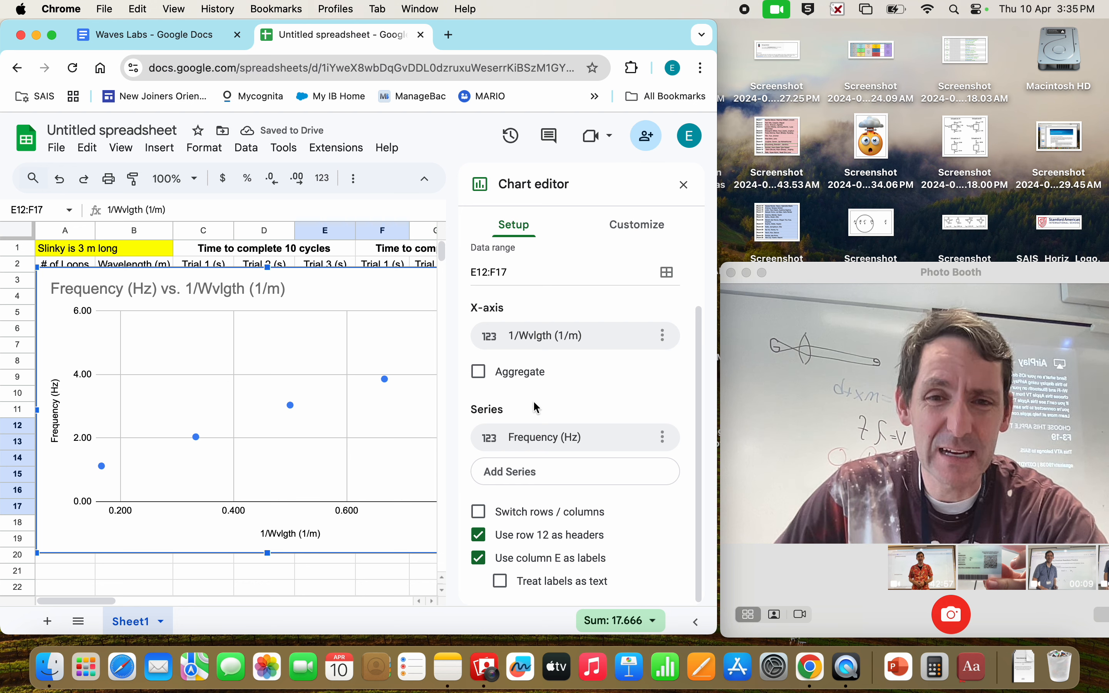
scroll(533, 406, "up", 2)
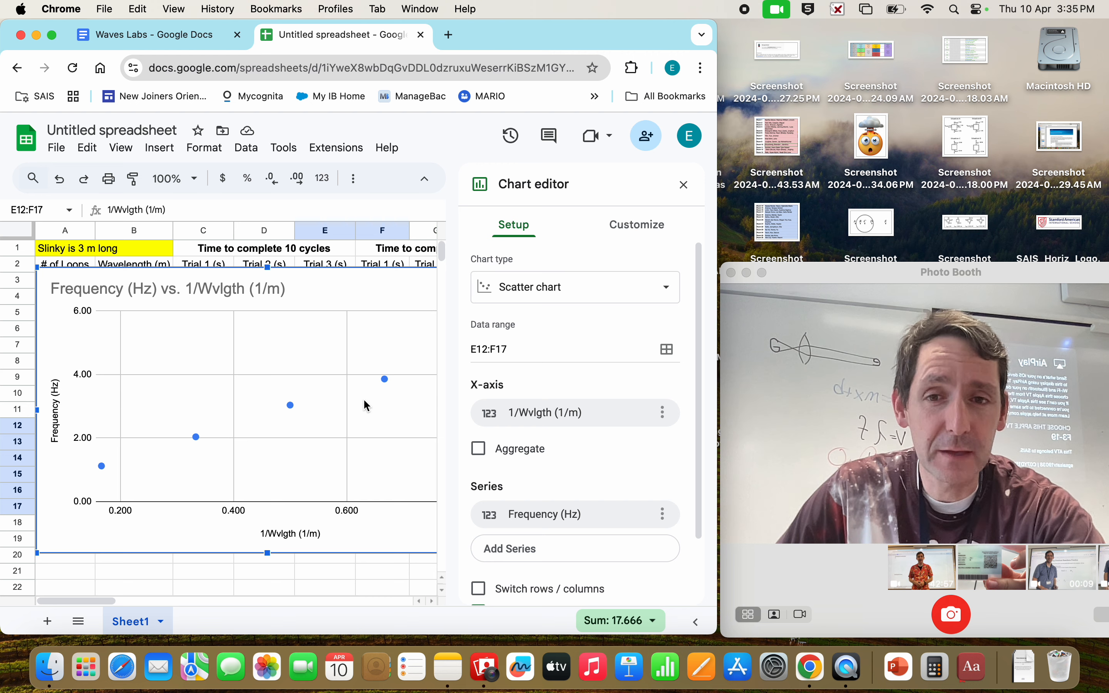
left_click(561, 279)
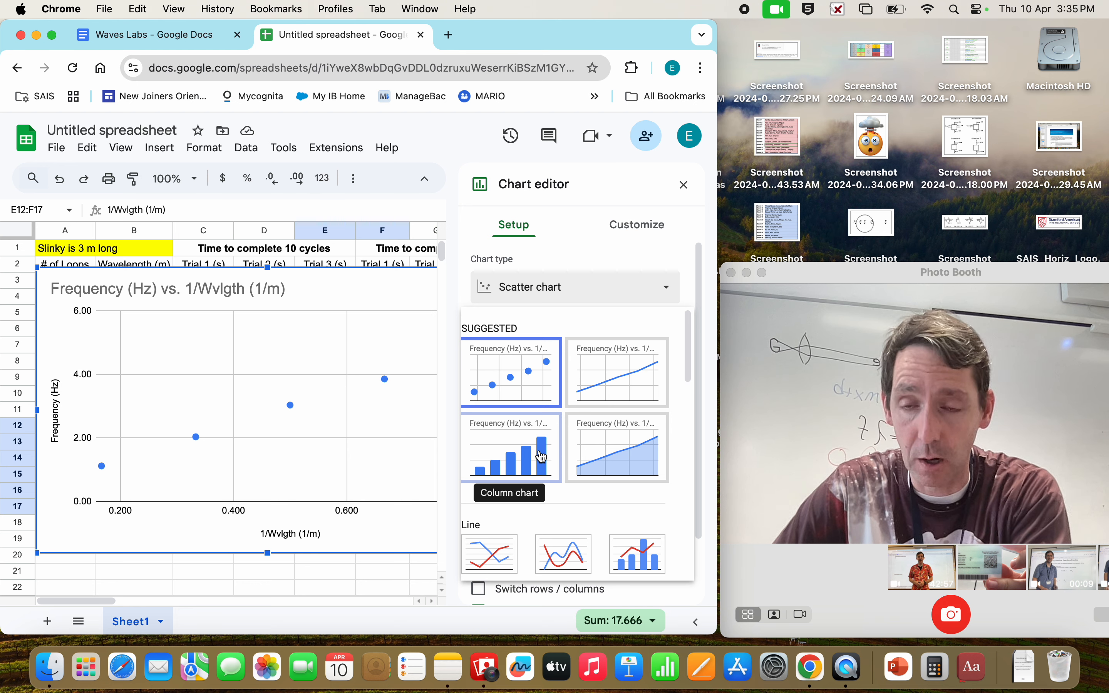
left_click(683, 184)
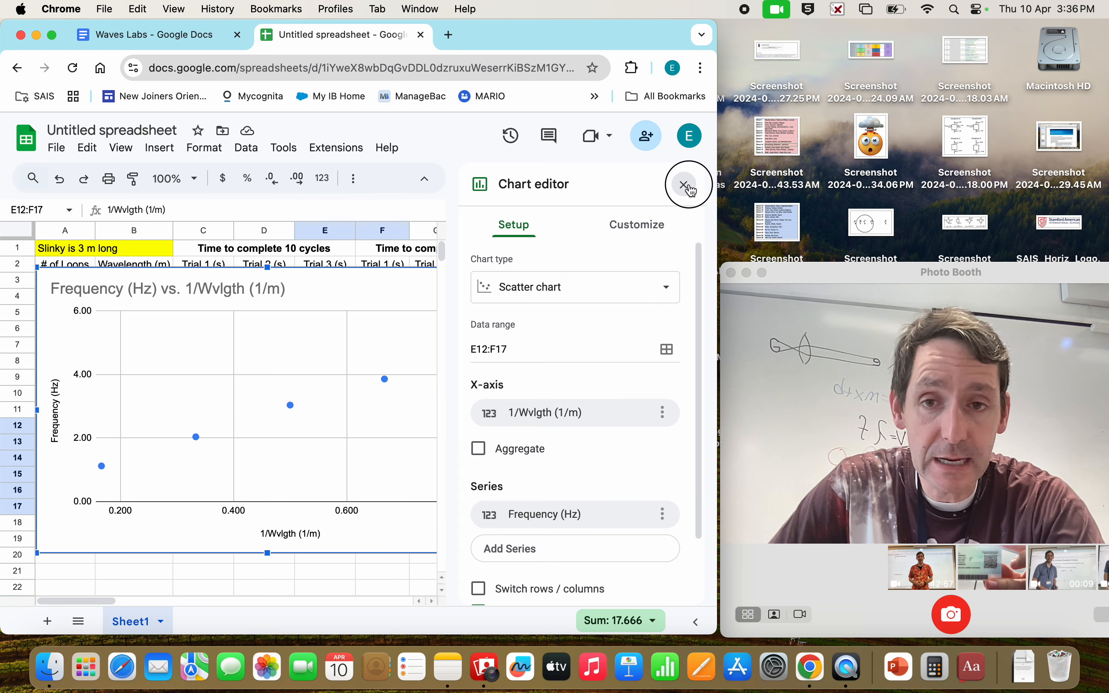
left_click(683, 184)
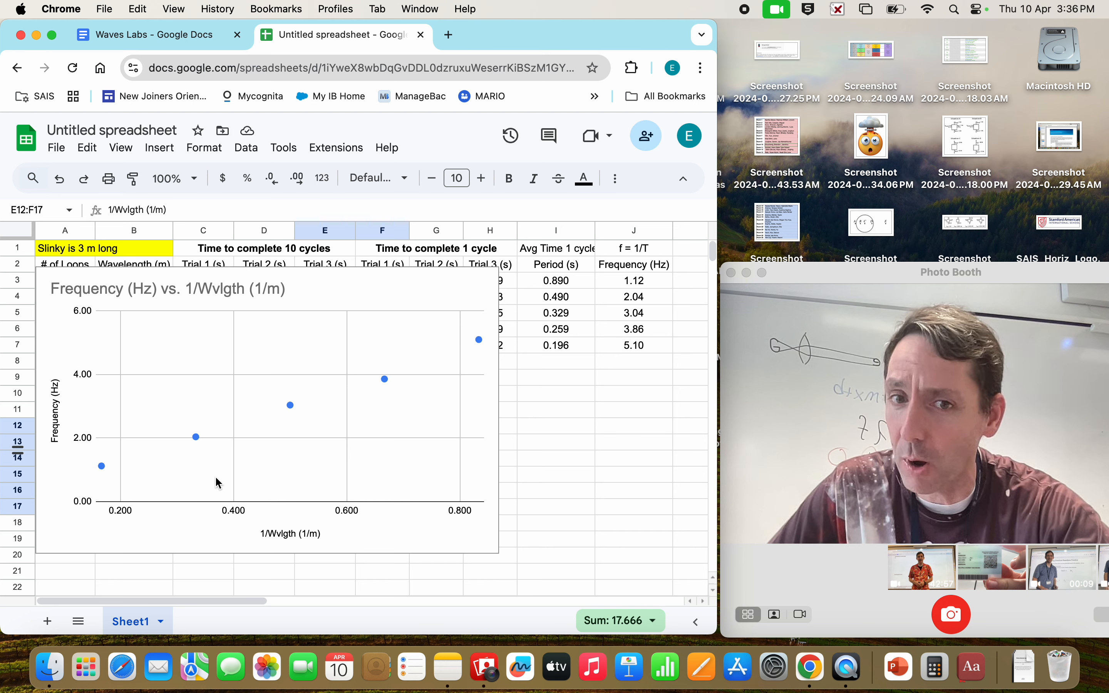
Set the horizontal axis minimum of the frequency vs. 1/wavelength chart to 0 and close the chart editor
left_click(122, 512)
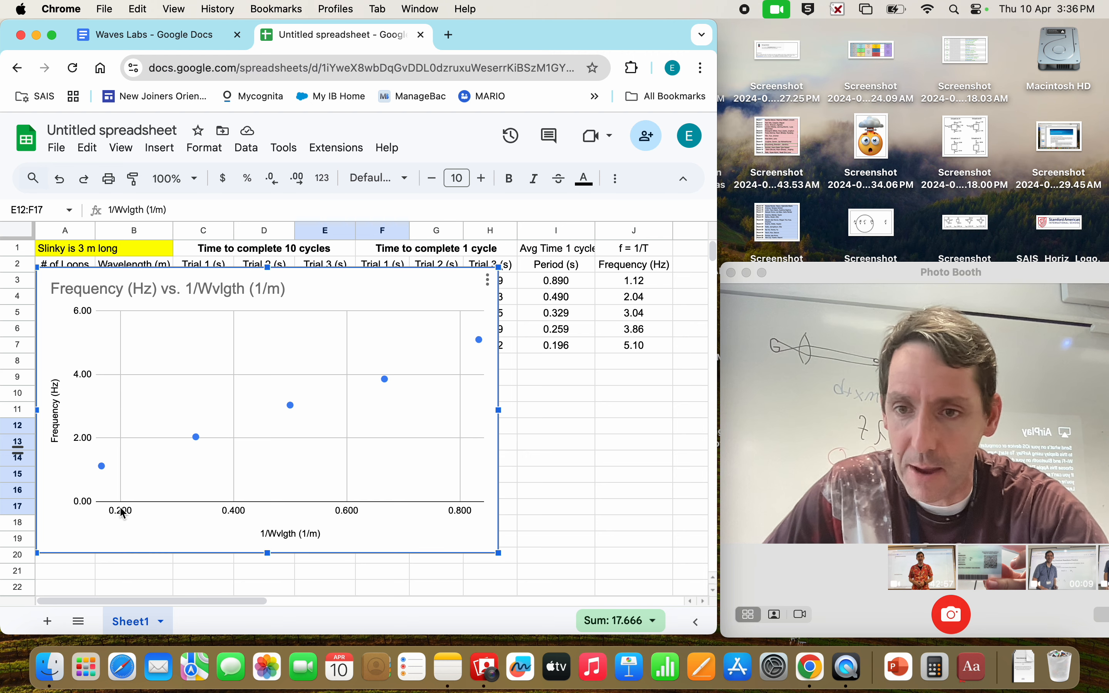
double_click(120, 511)
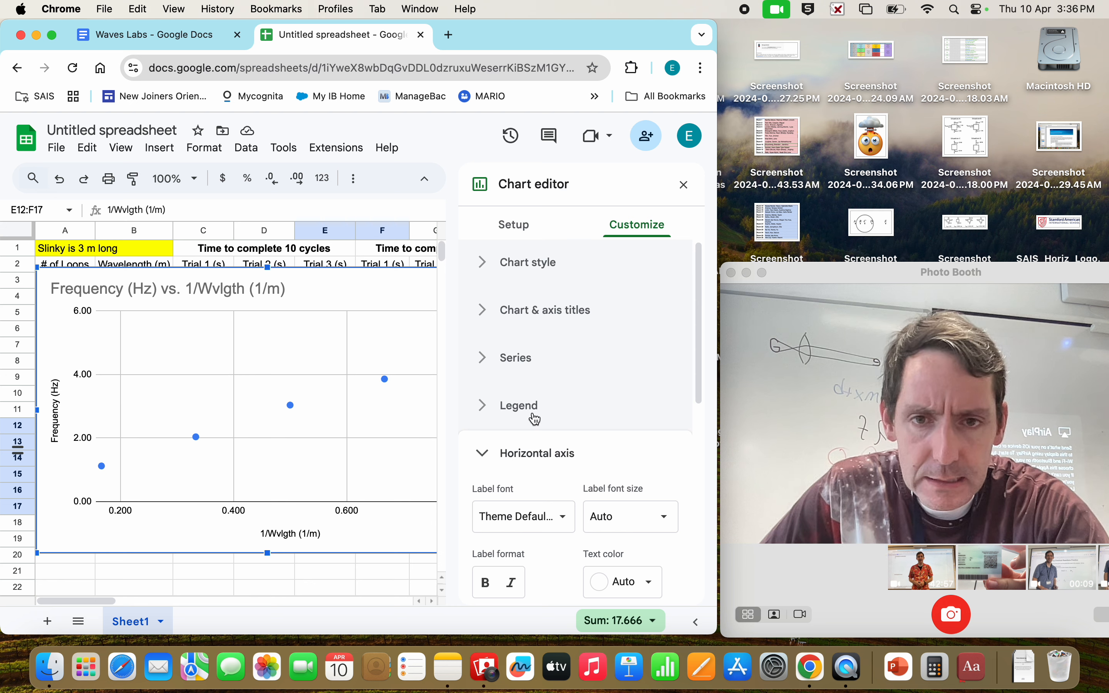
scroll(532, 415, "down", 8)
scroll(533, 412, "up", 2)
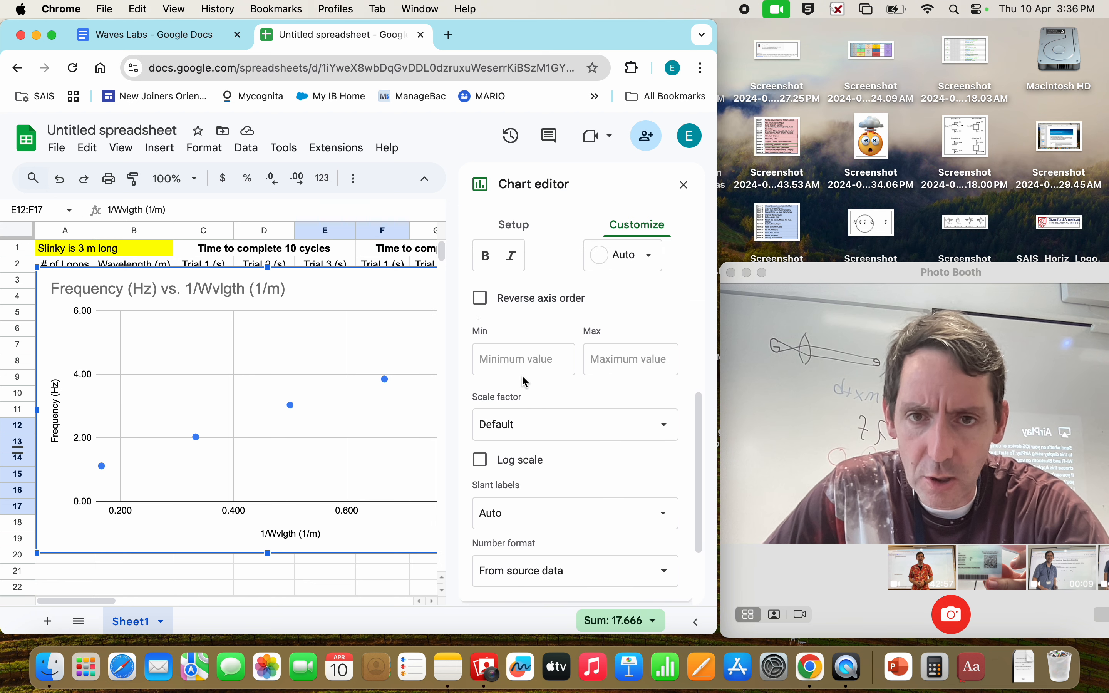
left_click(522, 369)
type("0")
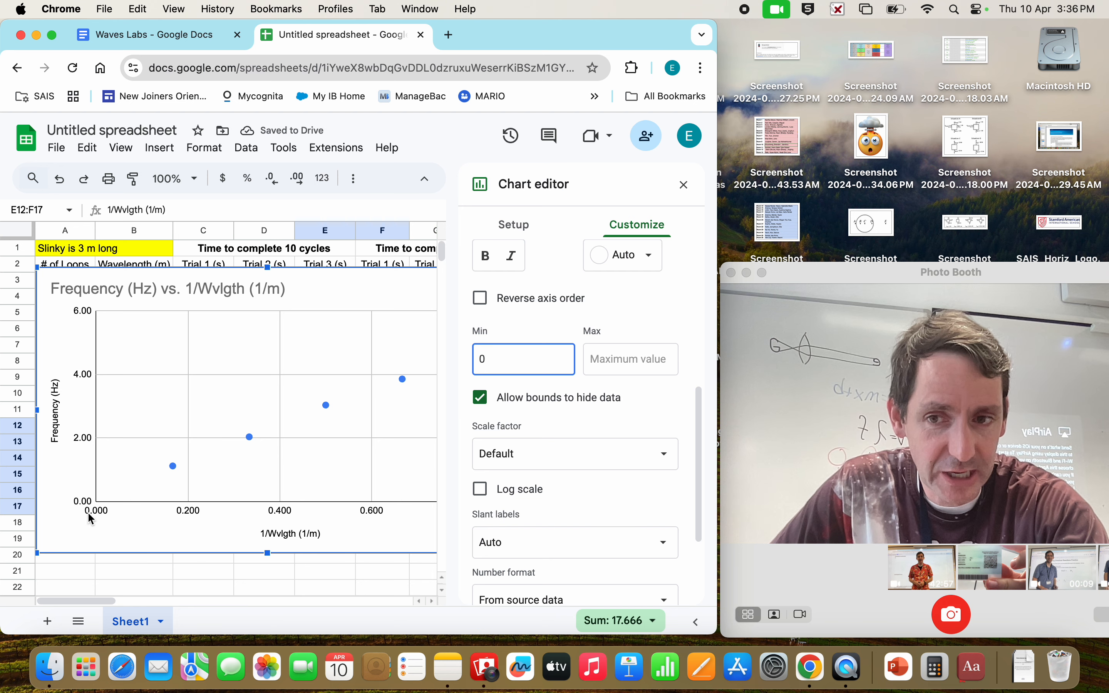
left_click(684, 184)
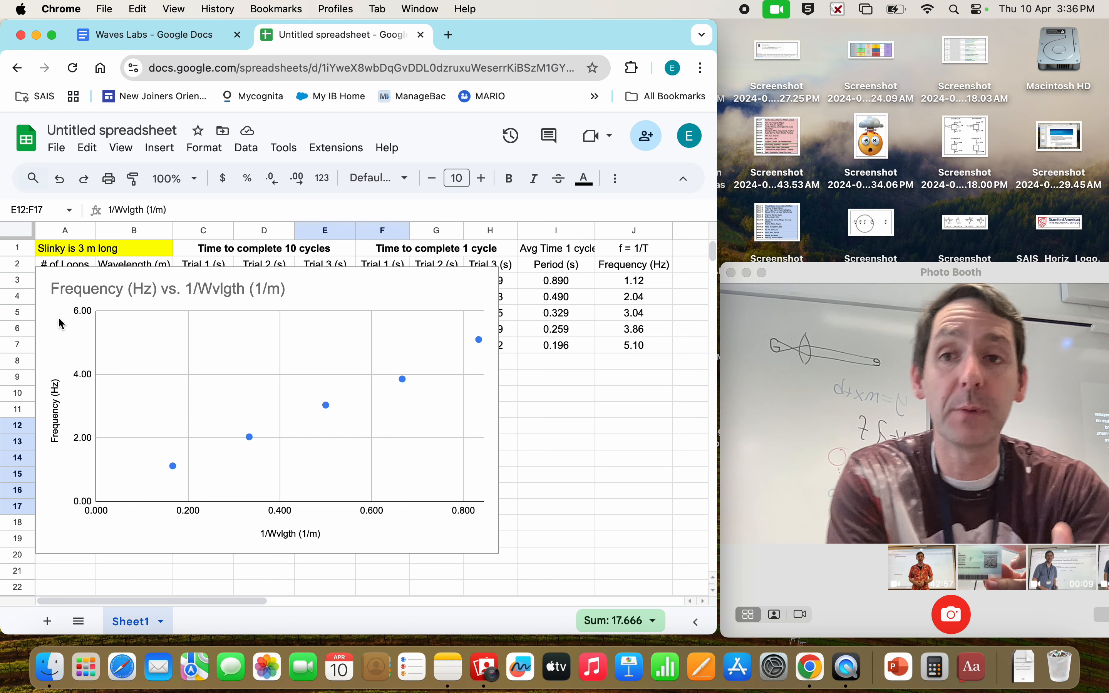
Switch to the Waves Labs document and review its instructions from the first graph through linearising and graphing the linearised data
left_click(182, 36)
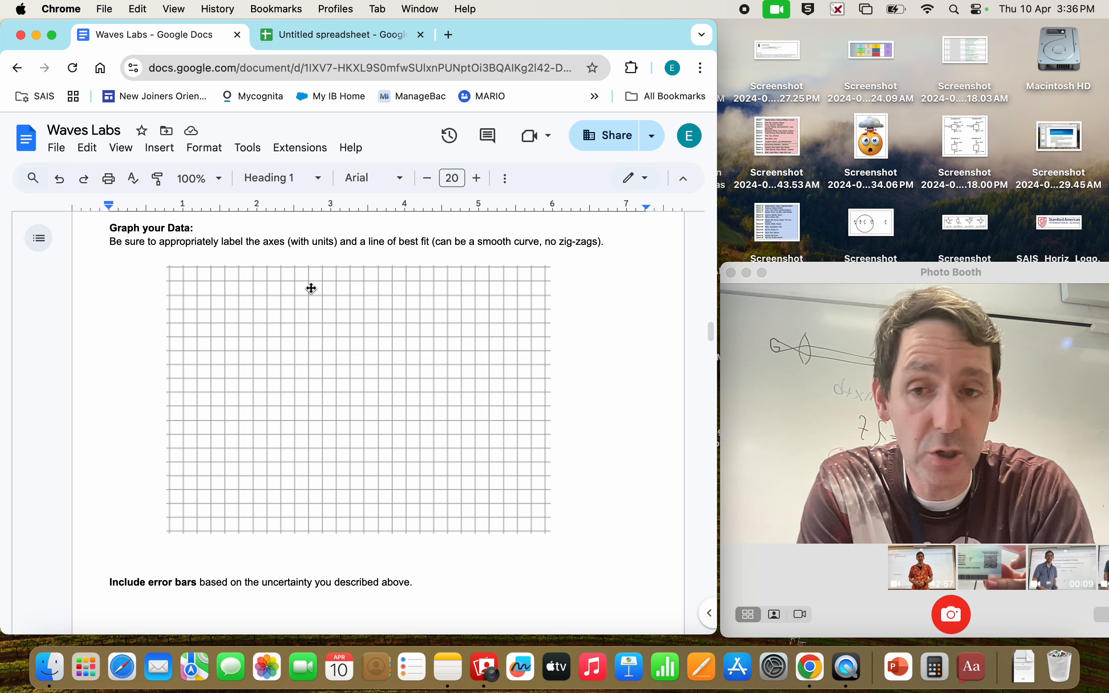
scroll(315, 411, "down", 4)
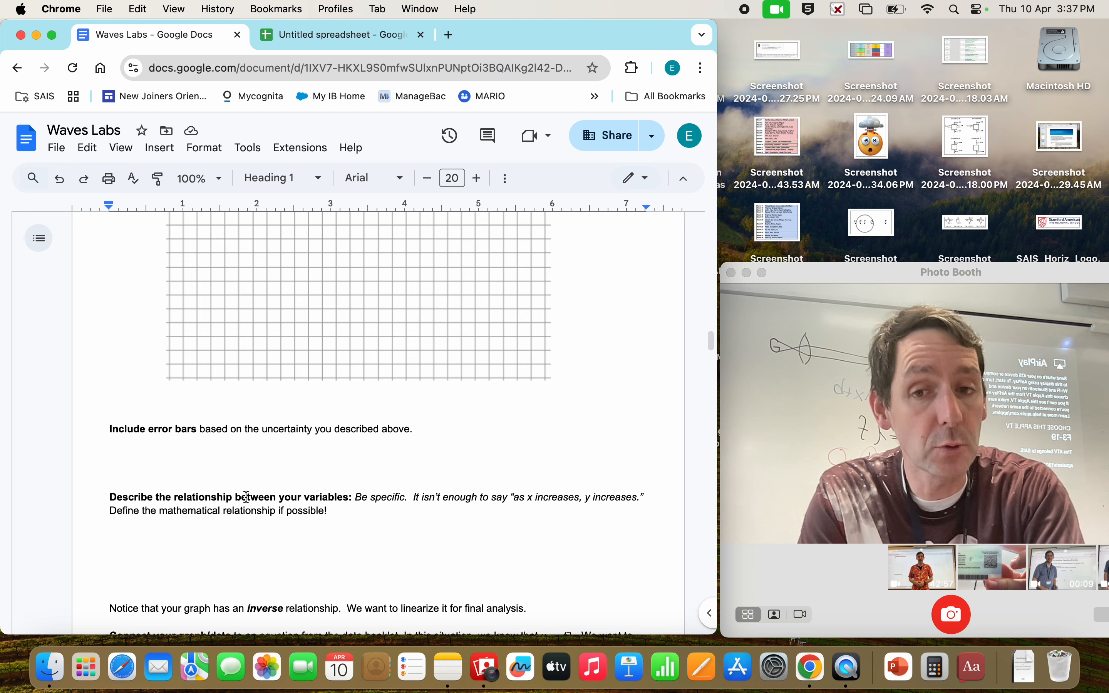
scroll(246, 496, "down", 2)
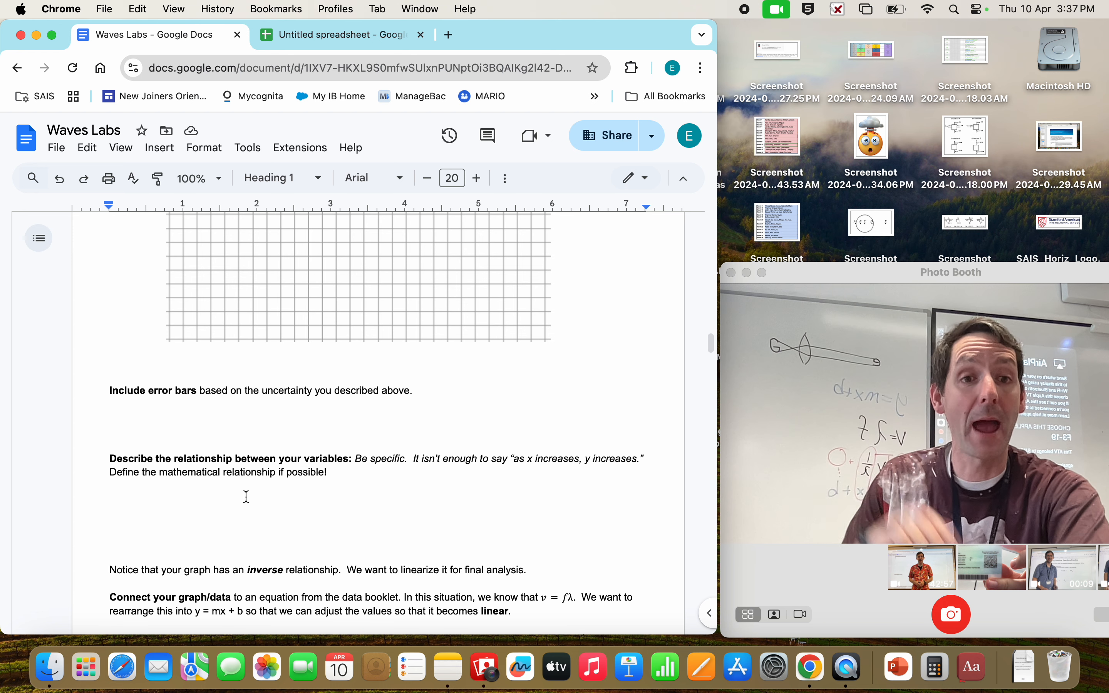
scroll(246, 496, "down", 10)
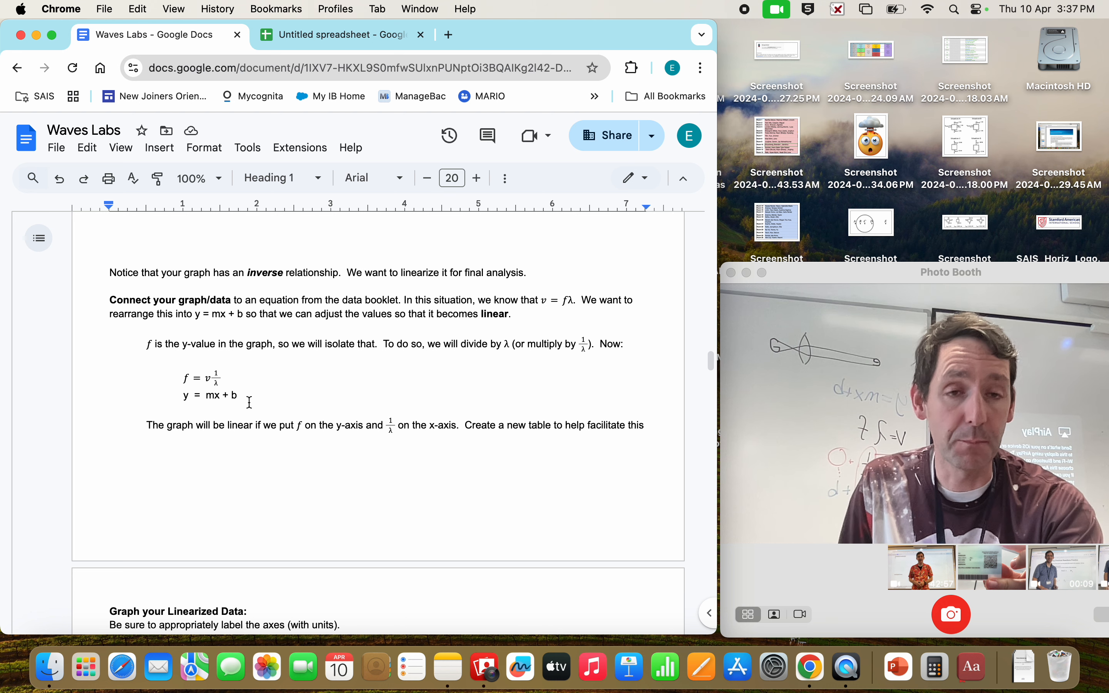
scroll(282, 486, "down", 10)
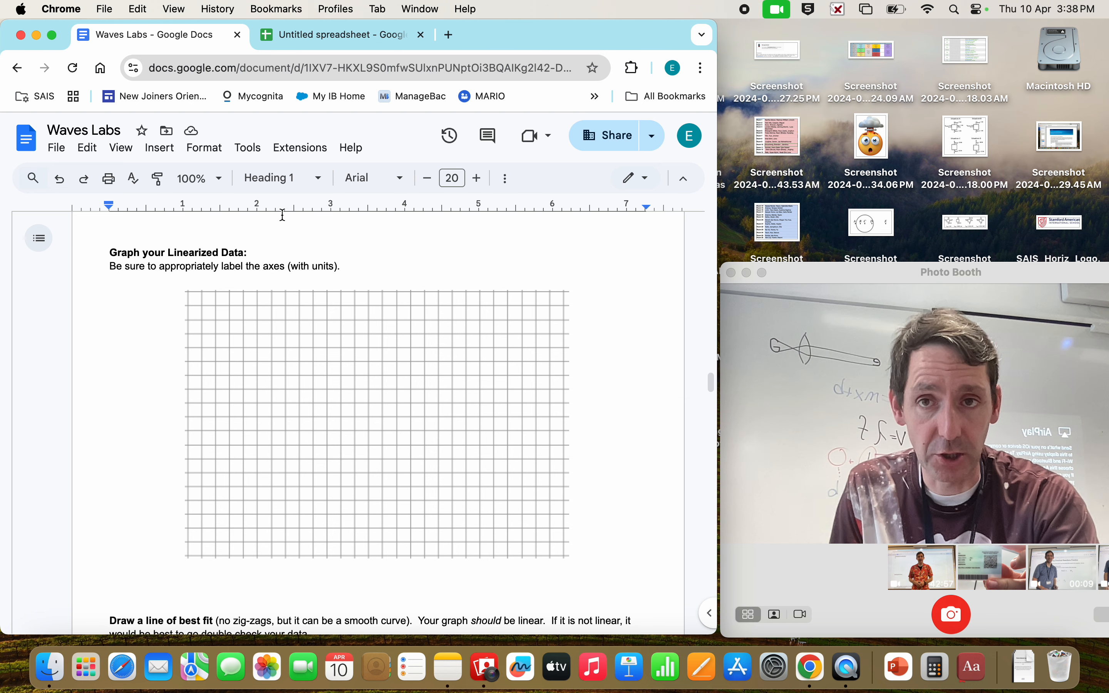
Return to the spreadsheet and add a linear trendline to the frequency series of the scatter chart
left_click(333, 31)
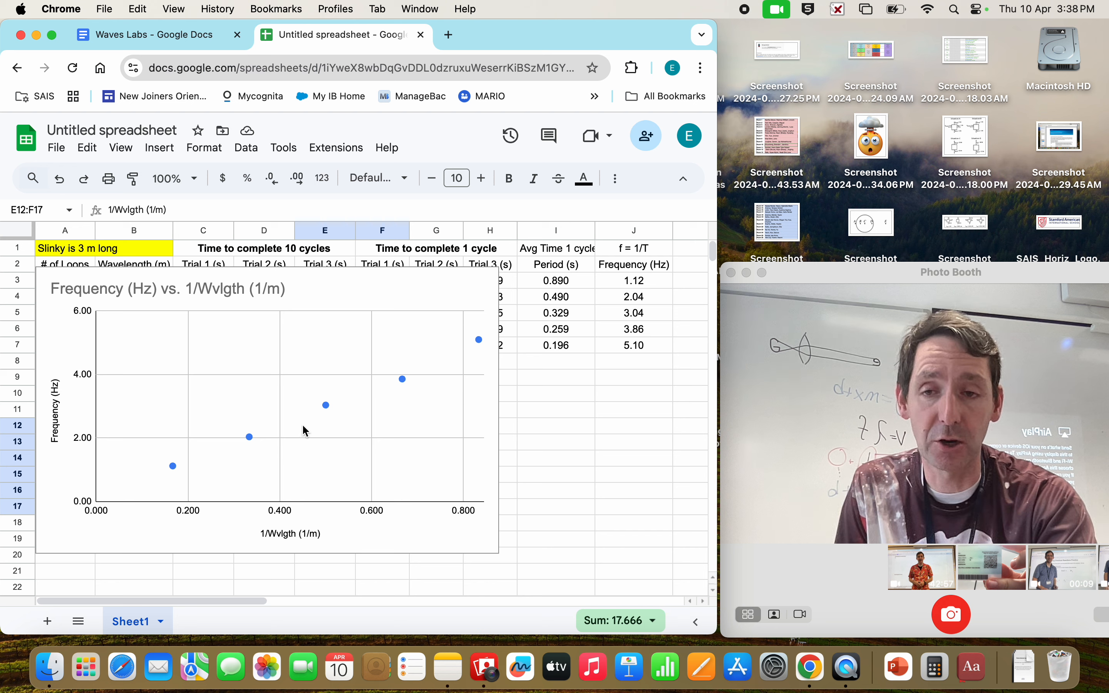
left_click(401, 378)
right_click(400, 378)
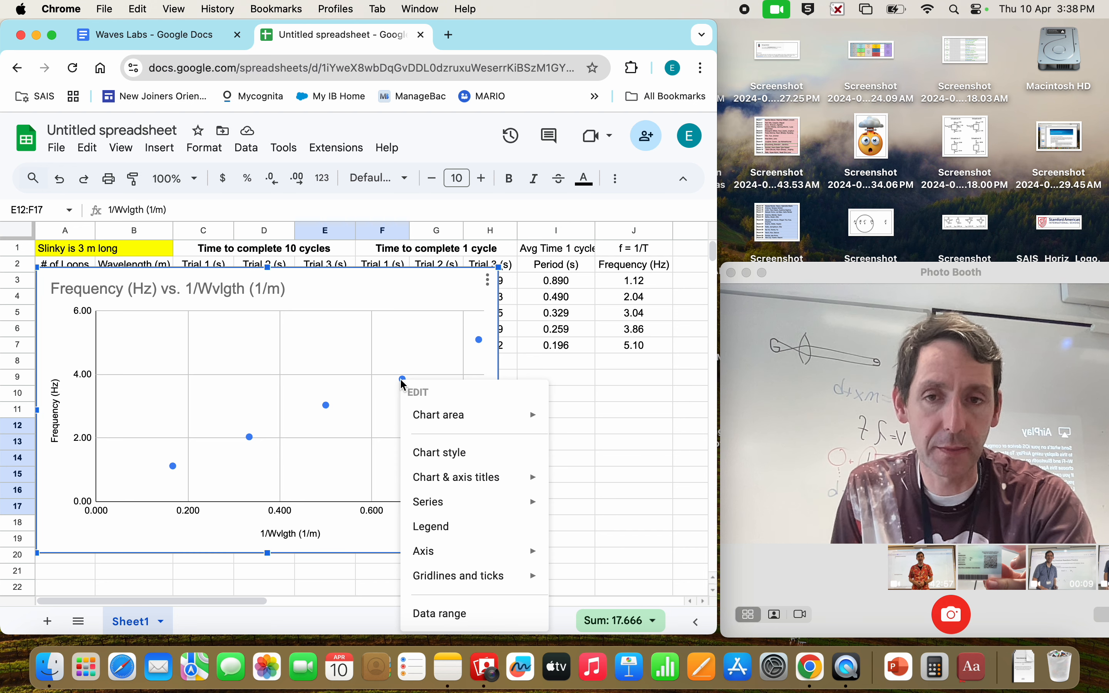
left_click(379, 391)
double_click(378, 391)
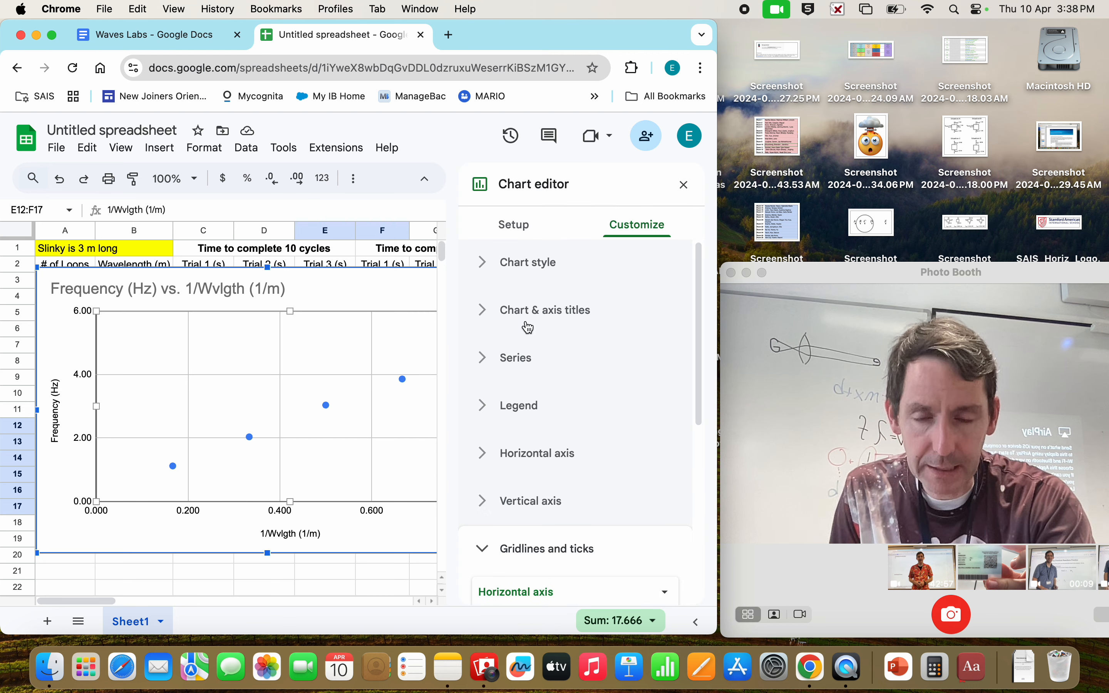
scroll(541, 431, "down", 3)
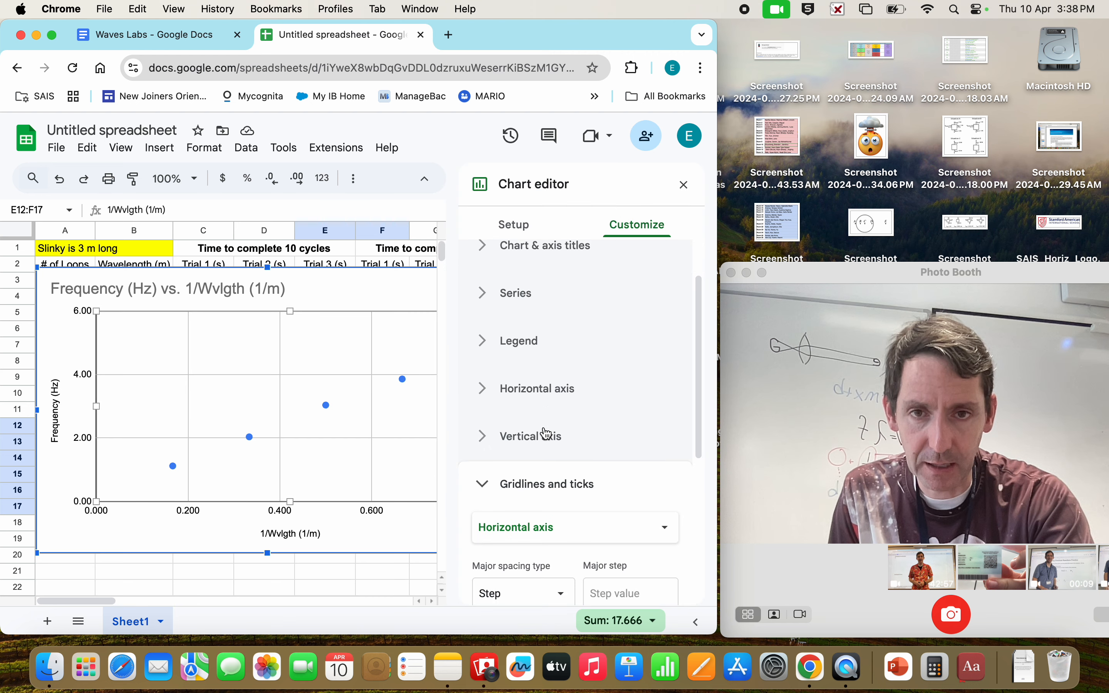
left_click(532, 294)
scroll(569, 422, "down", 5)
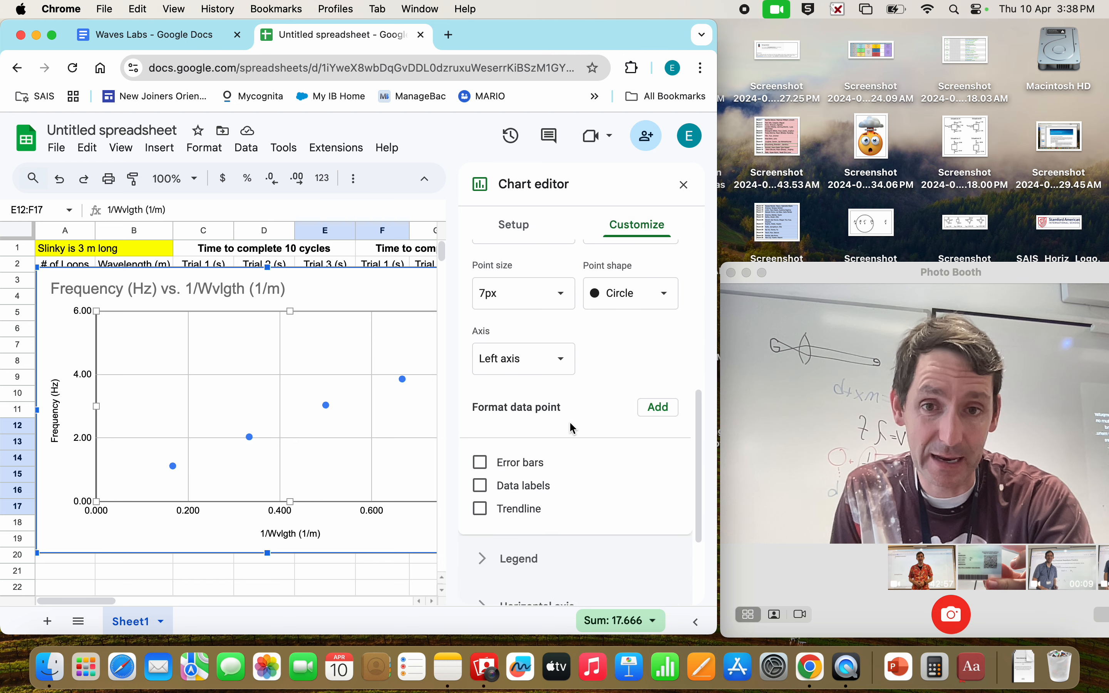
left_click(481, 509)
scroll(485, 508, "down", 3)
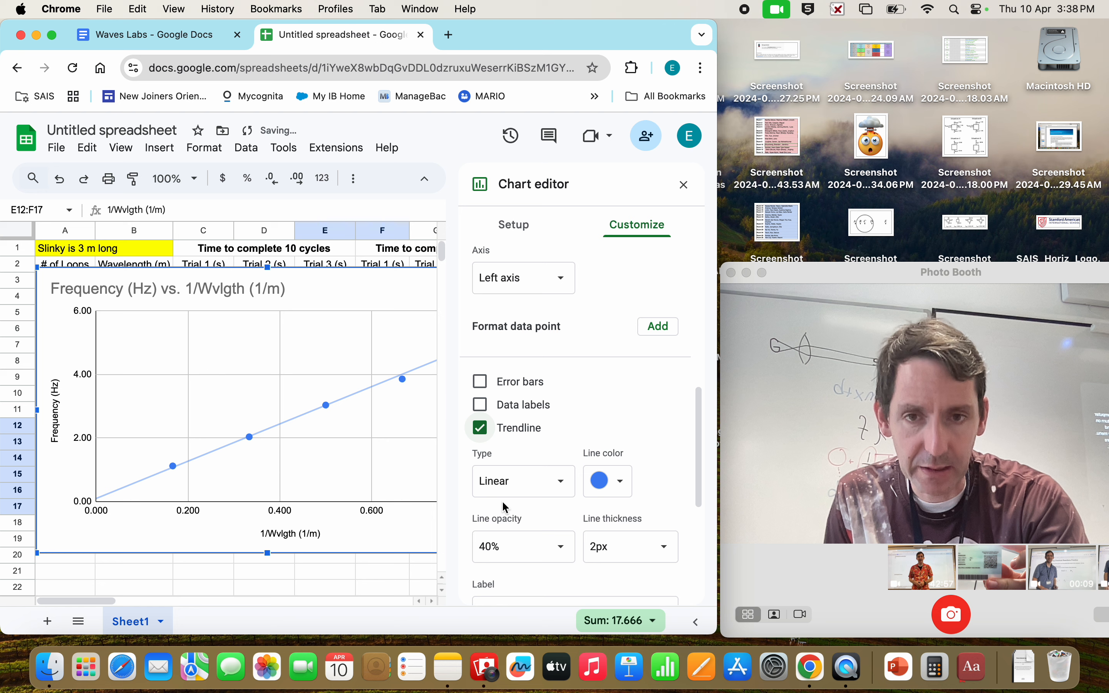
left_click(523, 494)
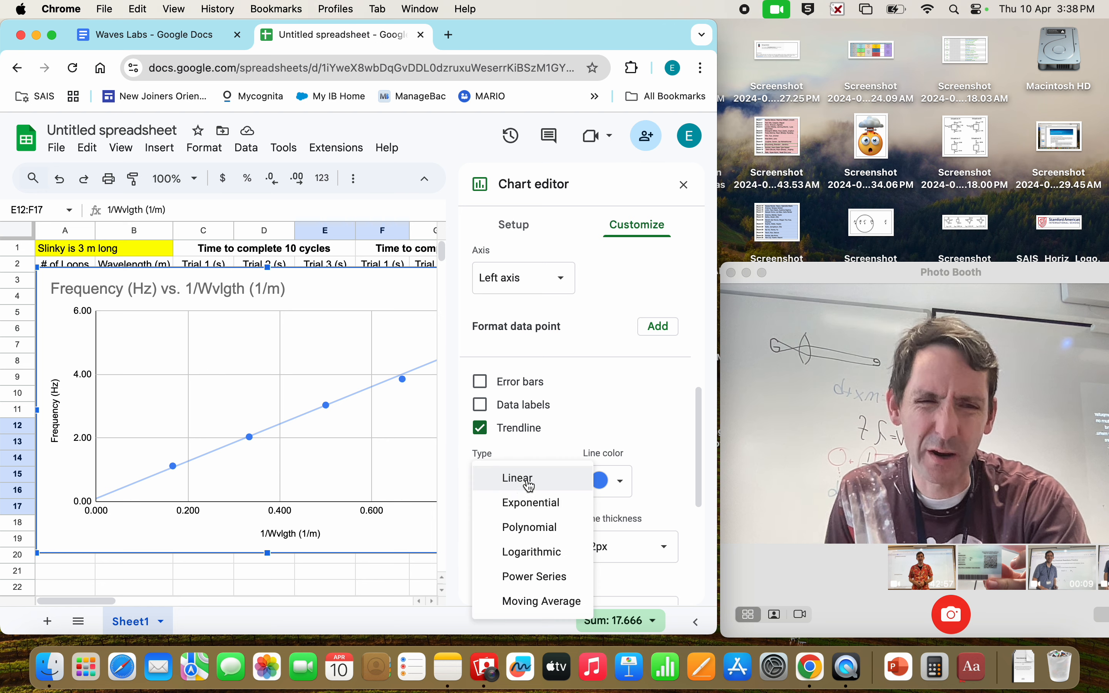
left_click(530, 485)
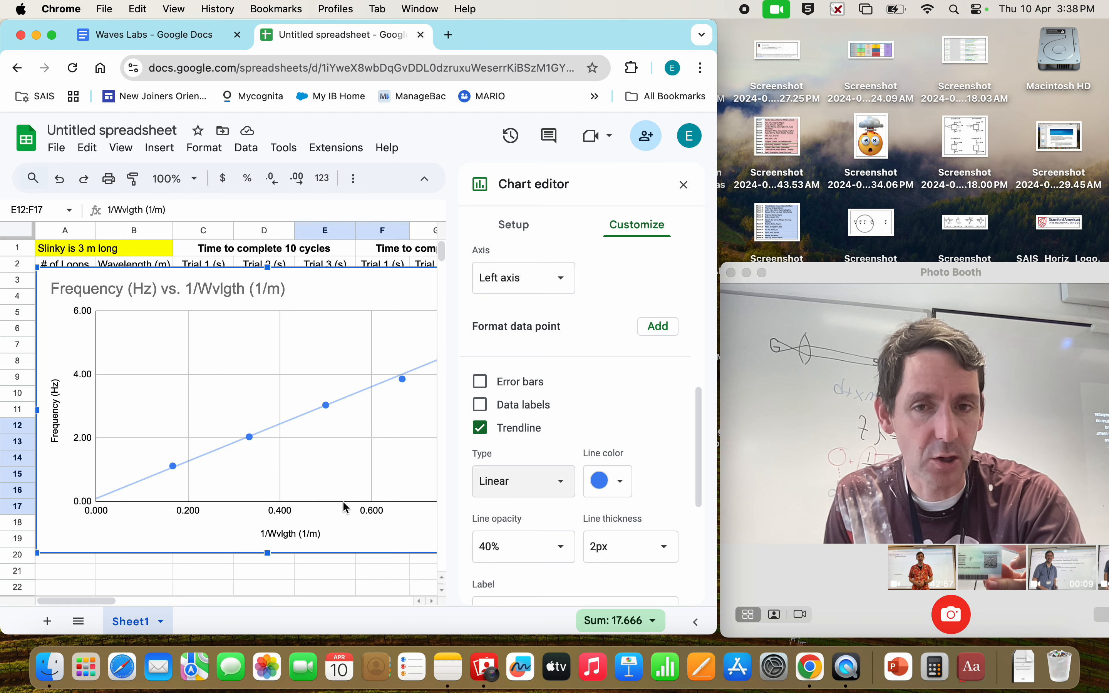
Label the chart's trendline with its equation, leaving R² off
scroll(616, 418, "down", 2)
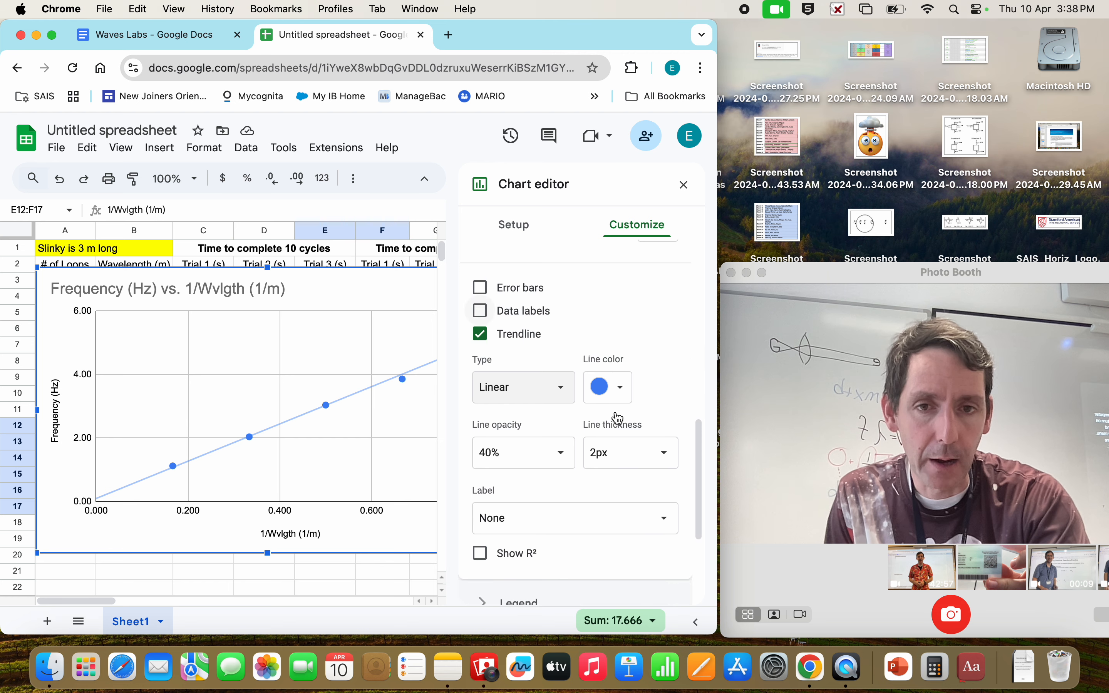
scroll(616, 419, "down", 1)
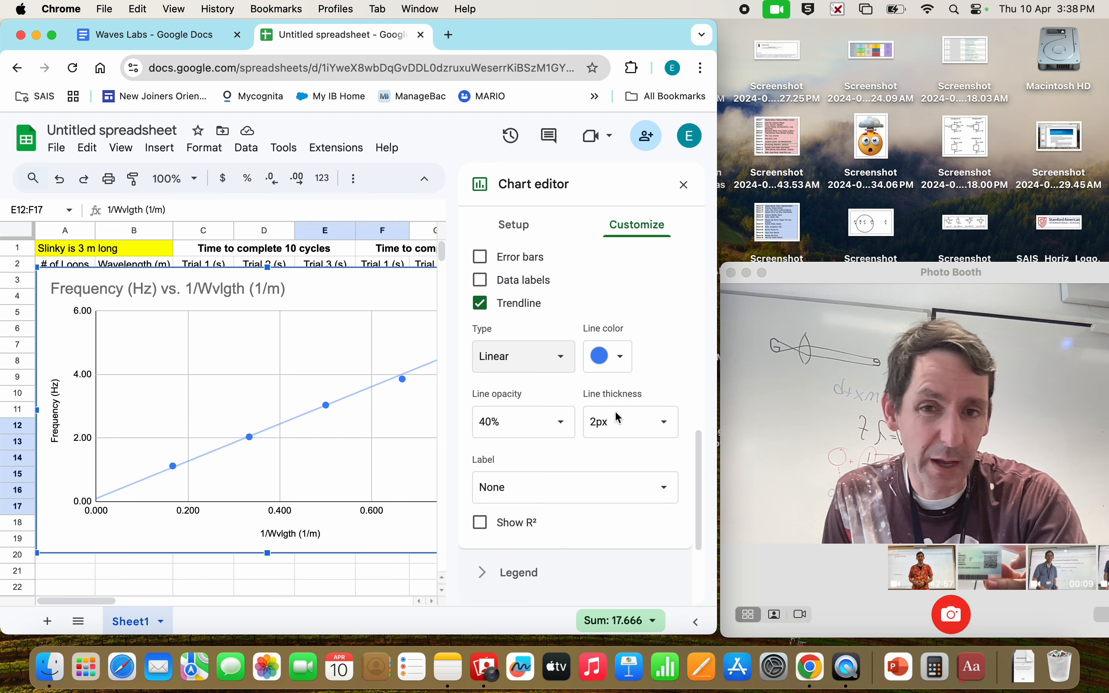
left_click(489, 518)
left_click(489, 518)
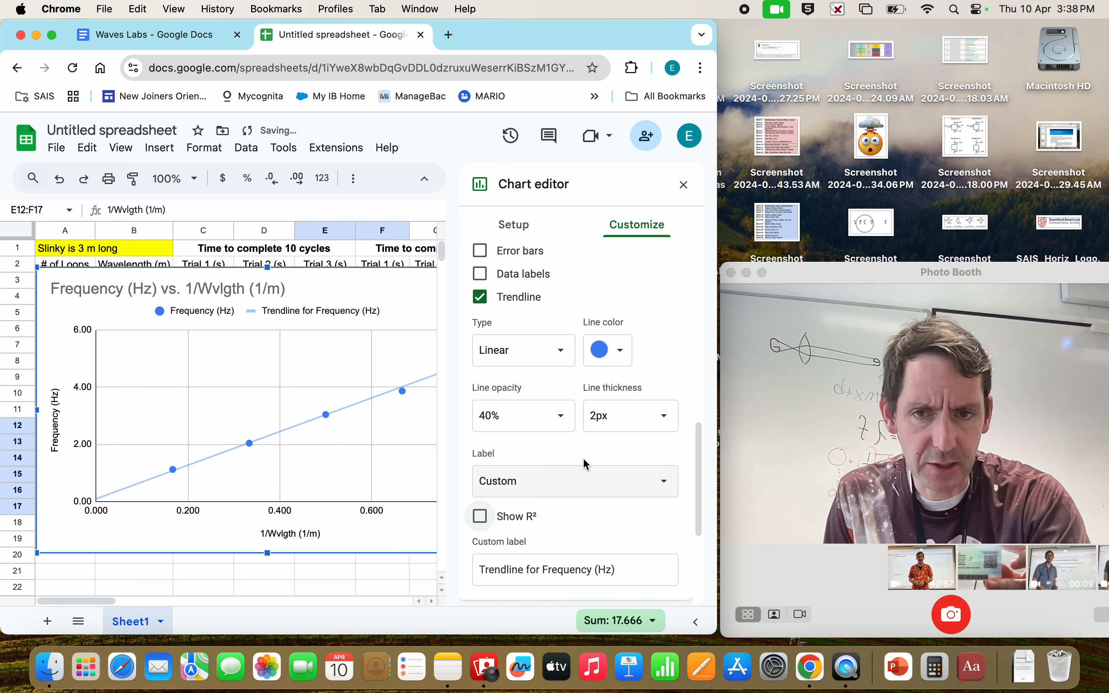
left_click(571, 481)
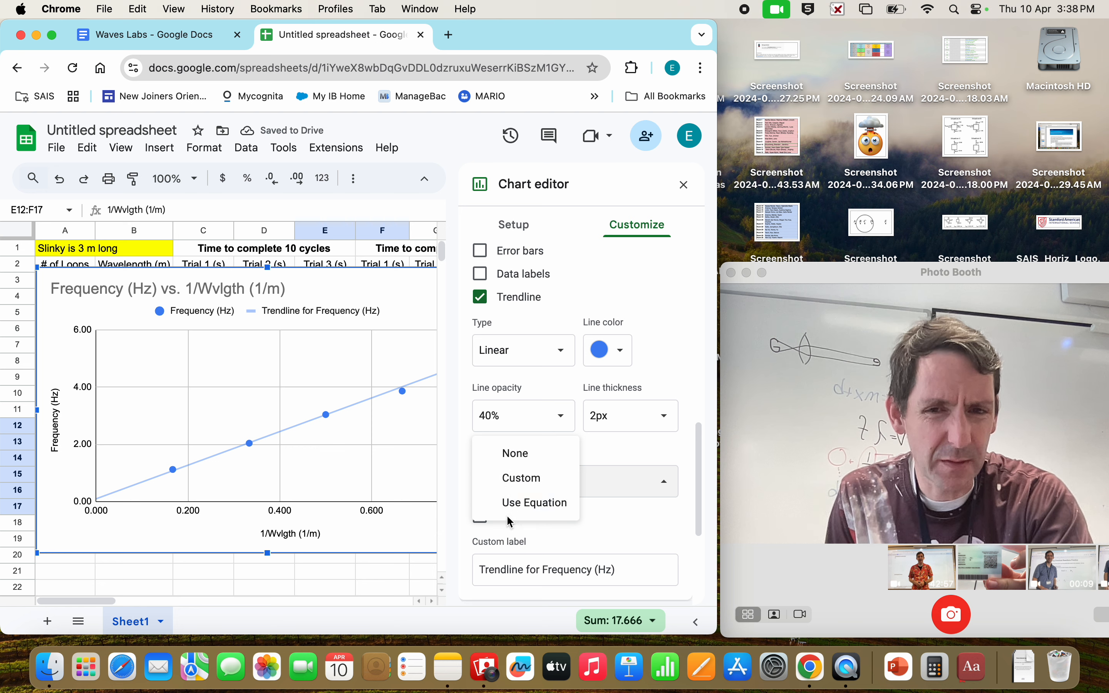
left_click(535, 510)
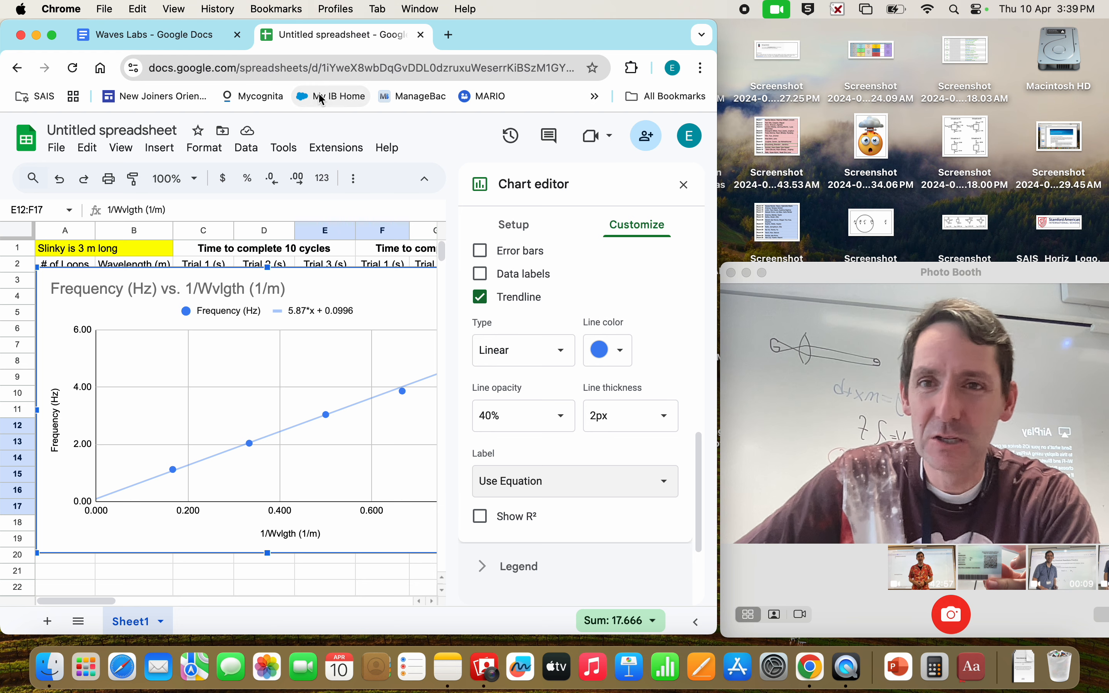
Check the Waves Labs instructions on the line of best fit and wave speed against the chart's trendline equation
left_click(135, 33)
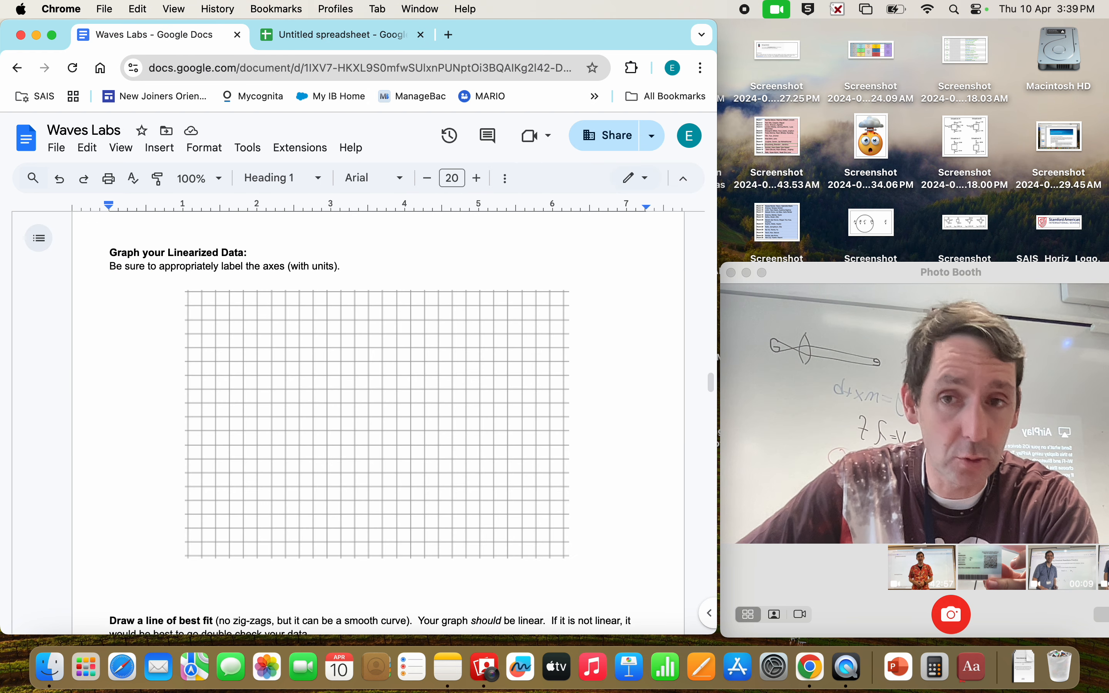
scroll(300, 402, "down", 1)
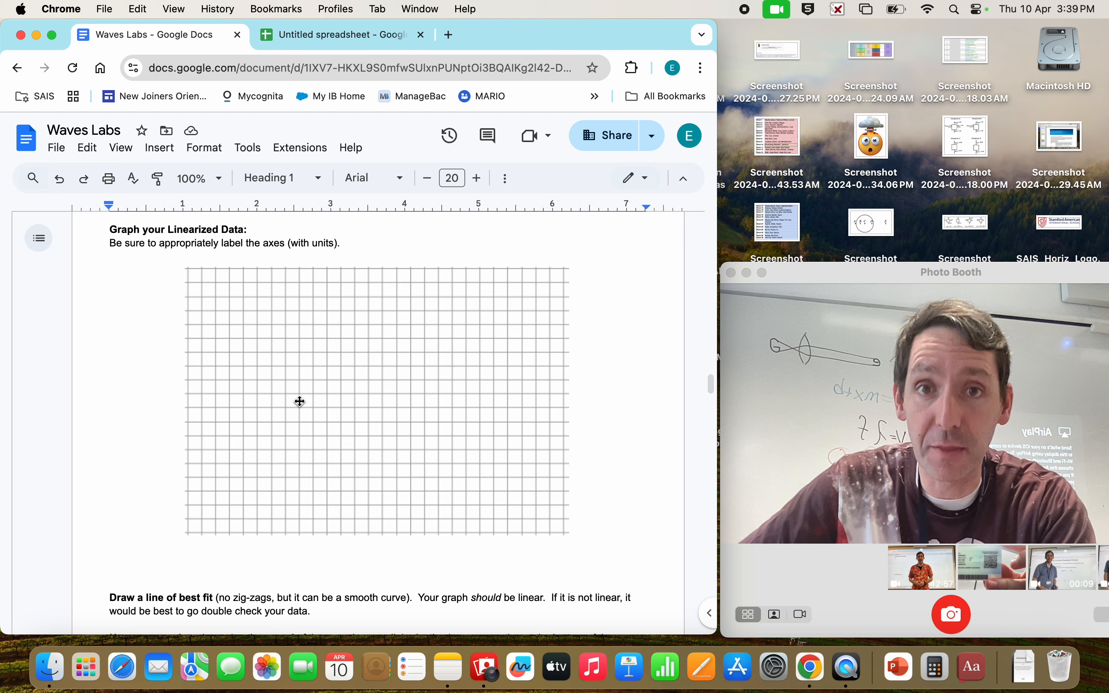
scroll(300, 402, "down", 10)
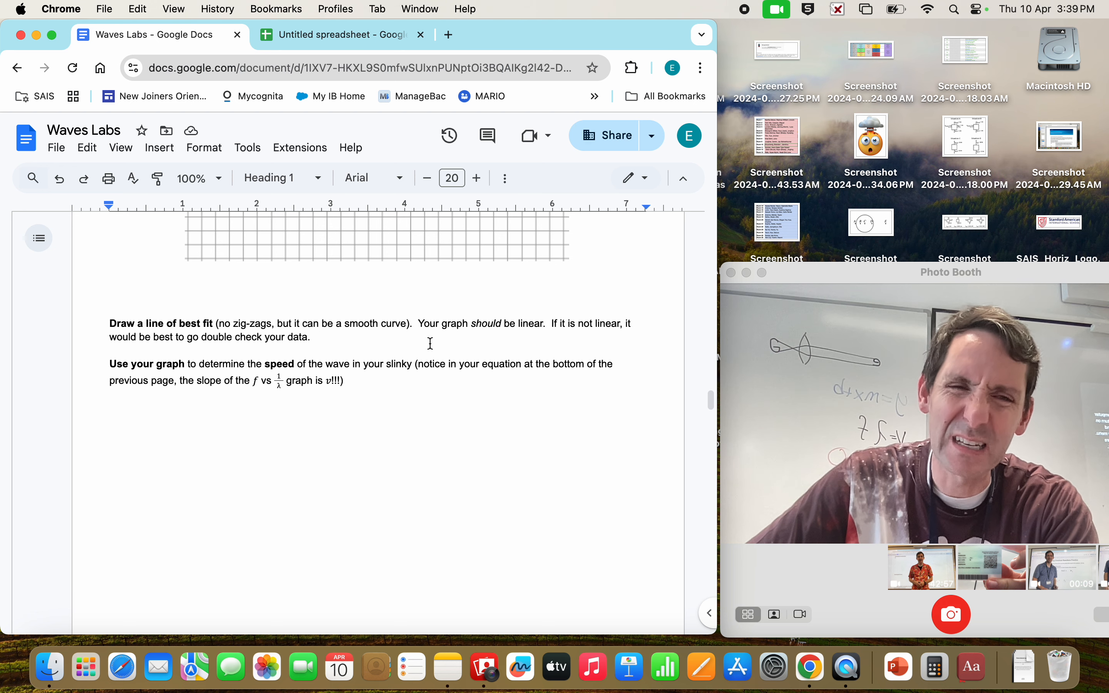
left_click(345, 36)
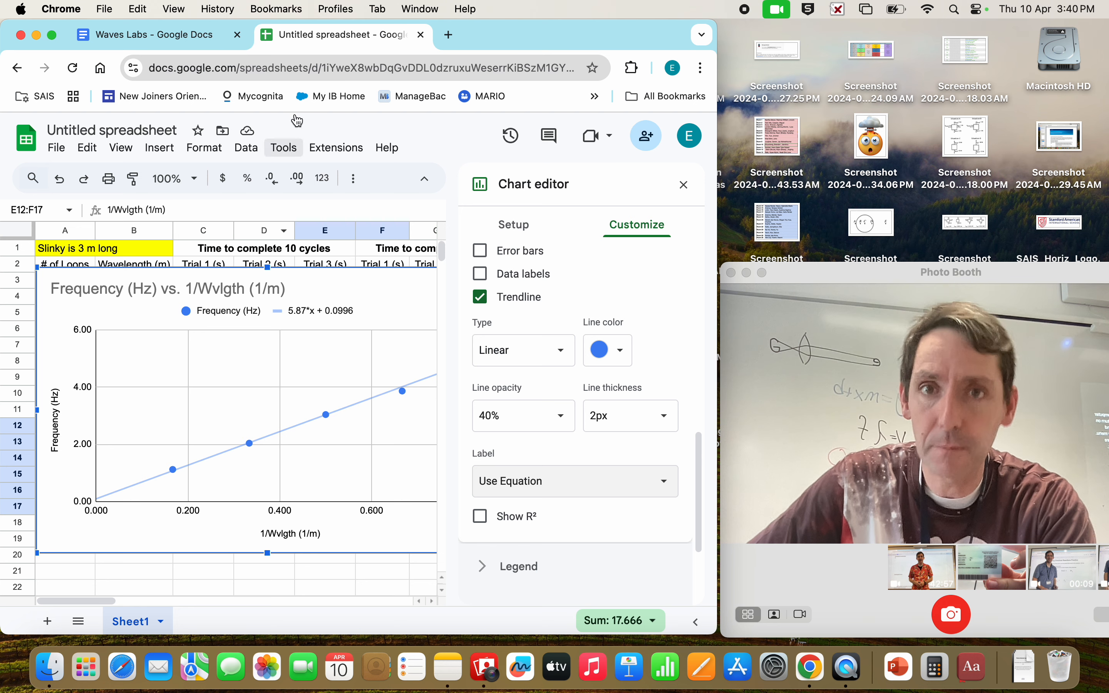
left_click(143, 35)
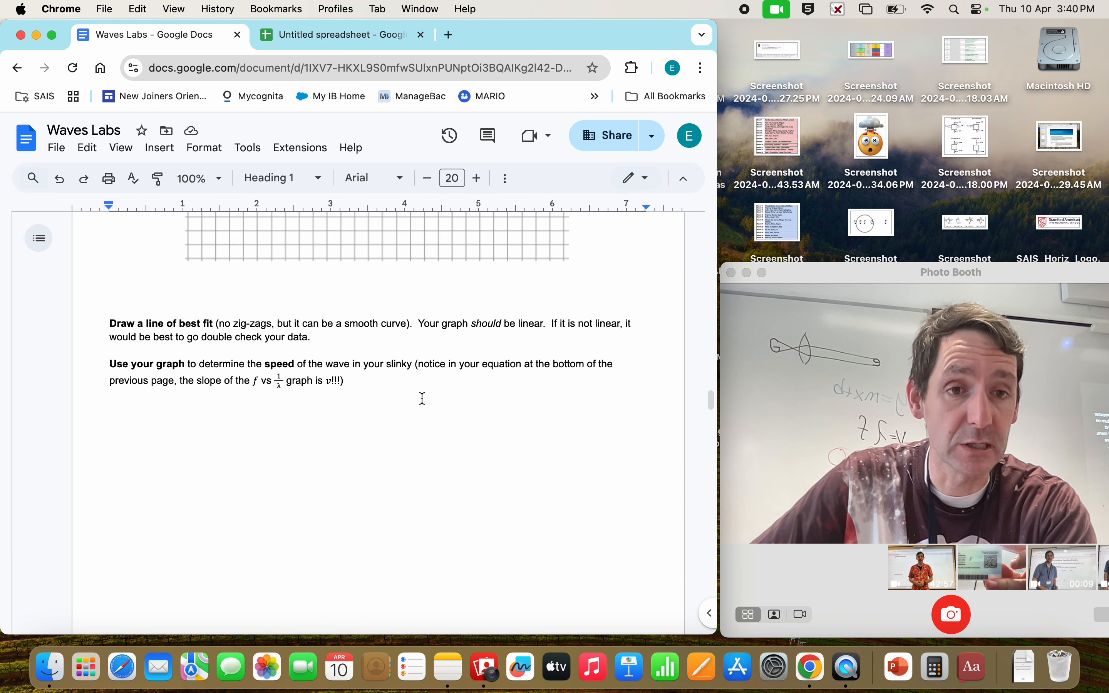
left_click(186, 364)
left_click_drag(186, 364, 111, 368)
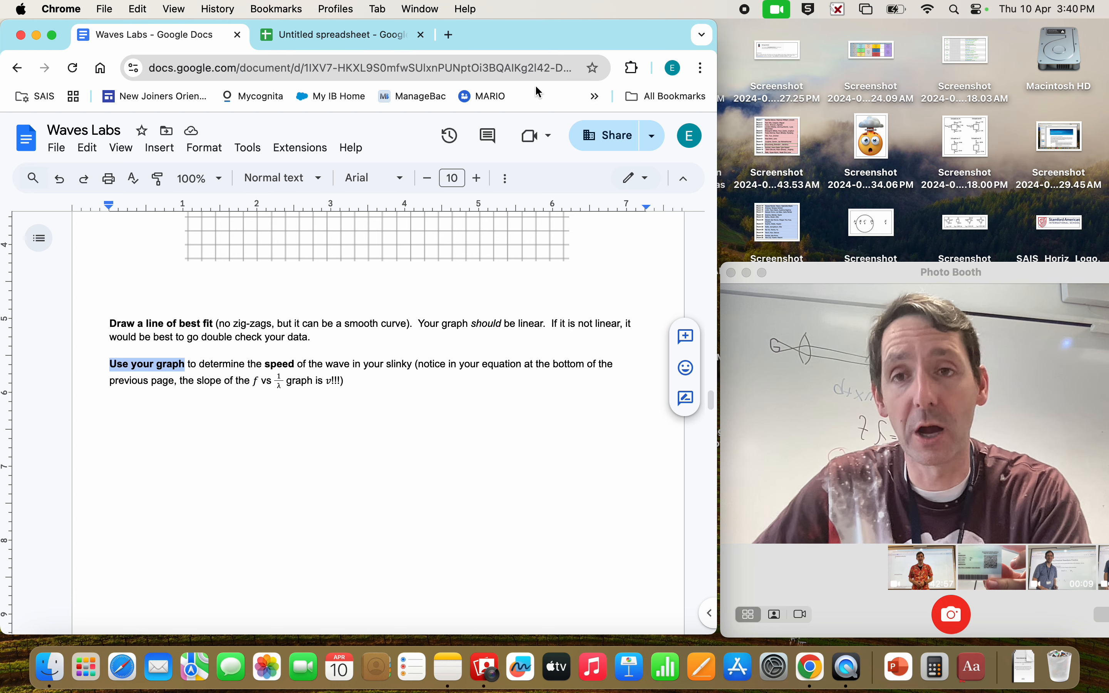
left_click(368, 41)
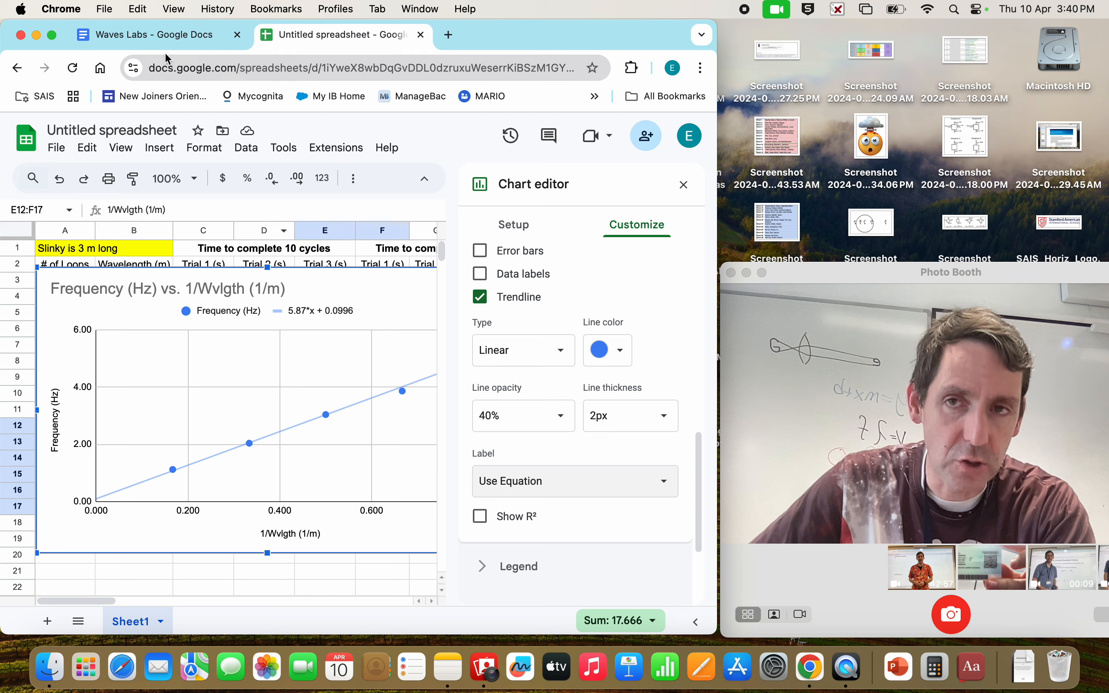
left_click(168, 40)
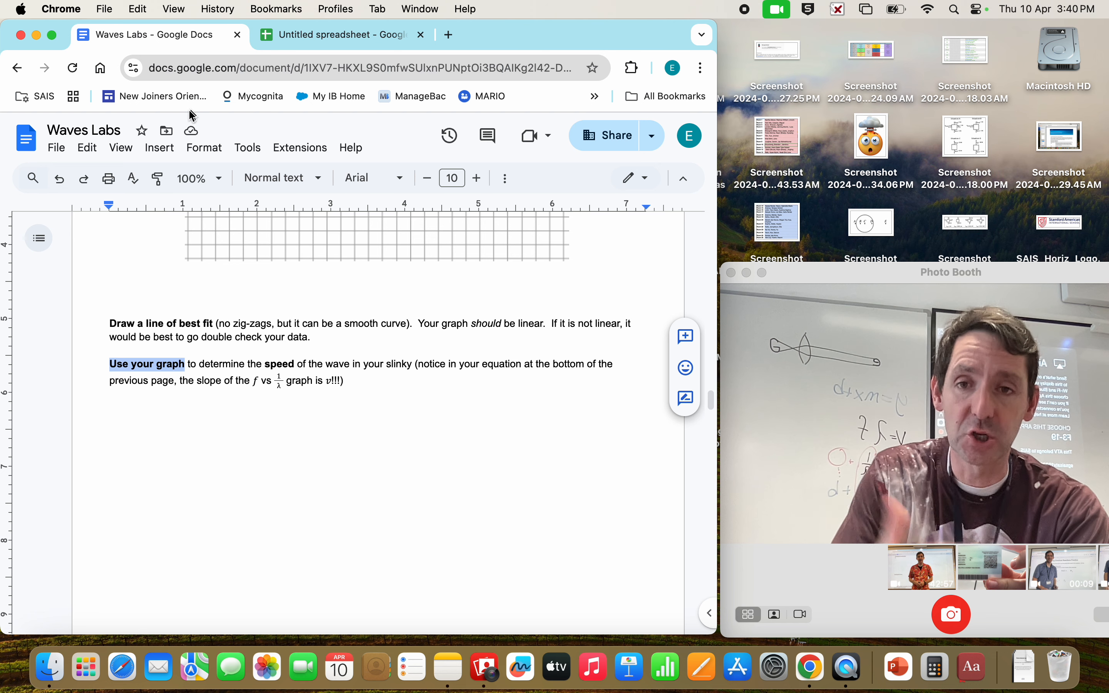
left_click(302, 32)
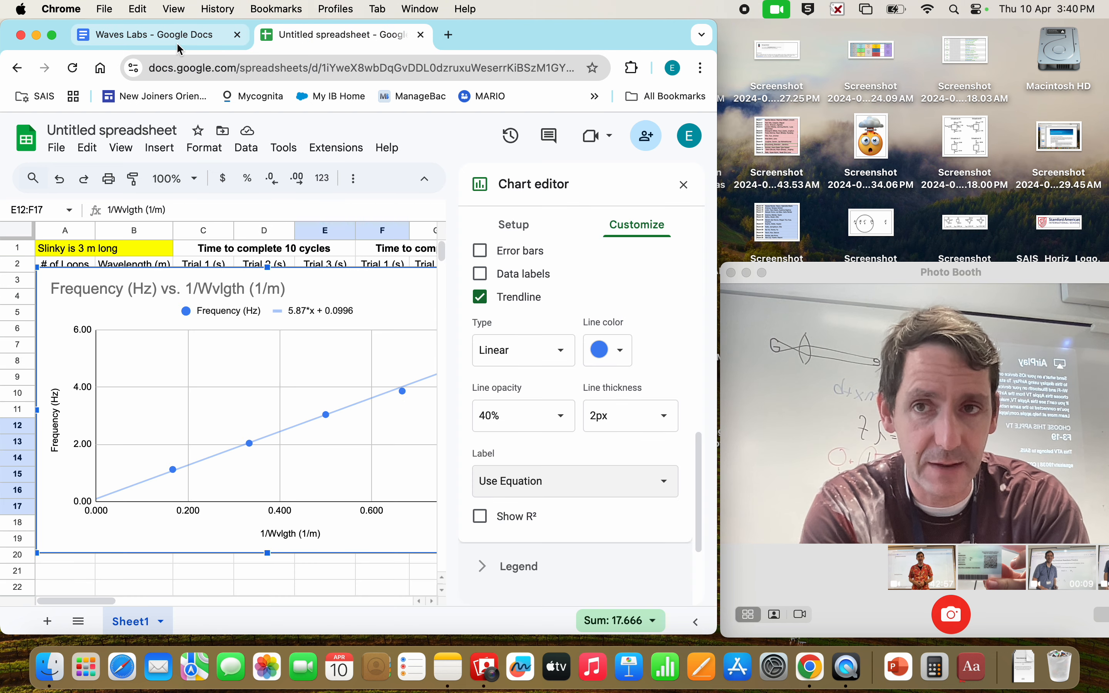
Enter "5.87 m/s" below the wave speed question in the Waves Labs document
left_click(151, 35)
left_click(272, 422)
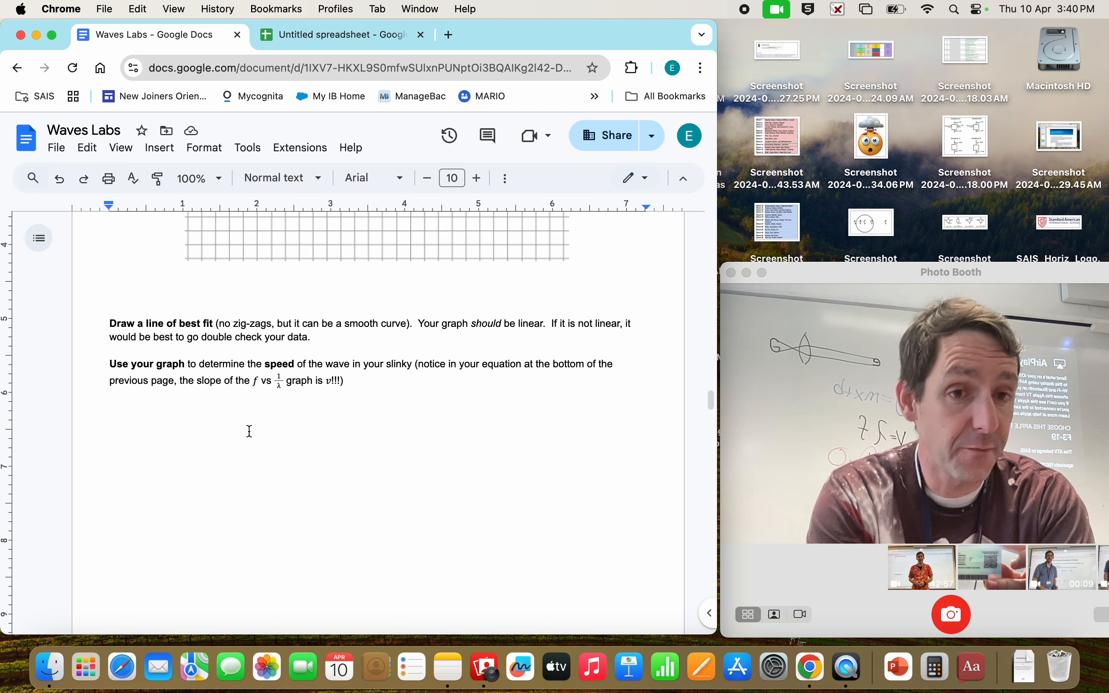
type("5.87")
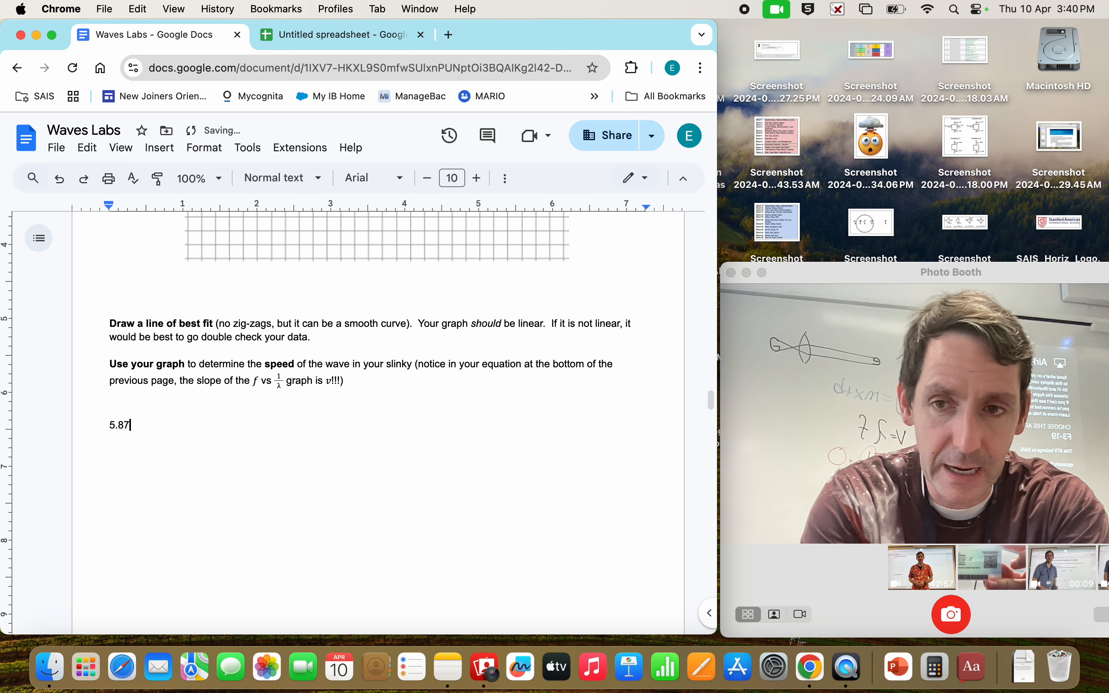
type(" m/s")
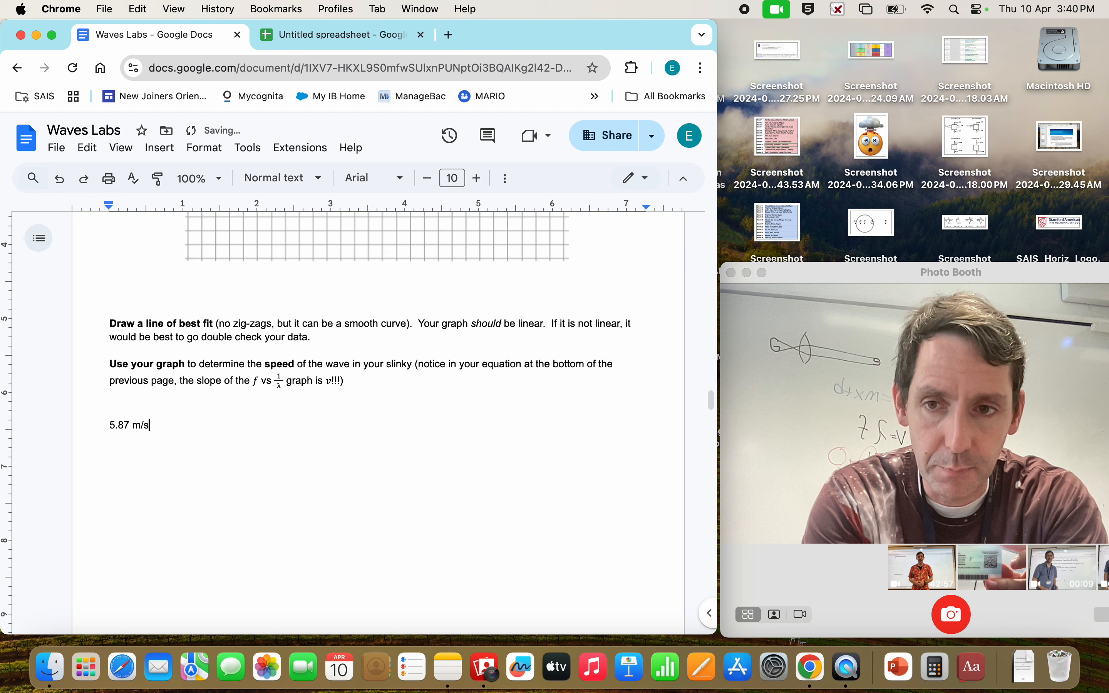